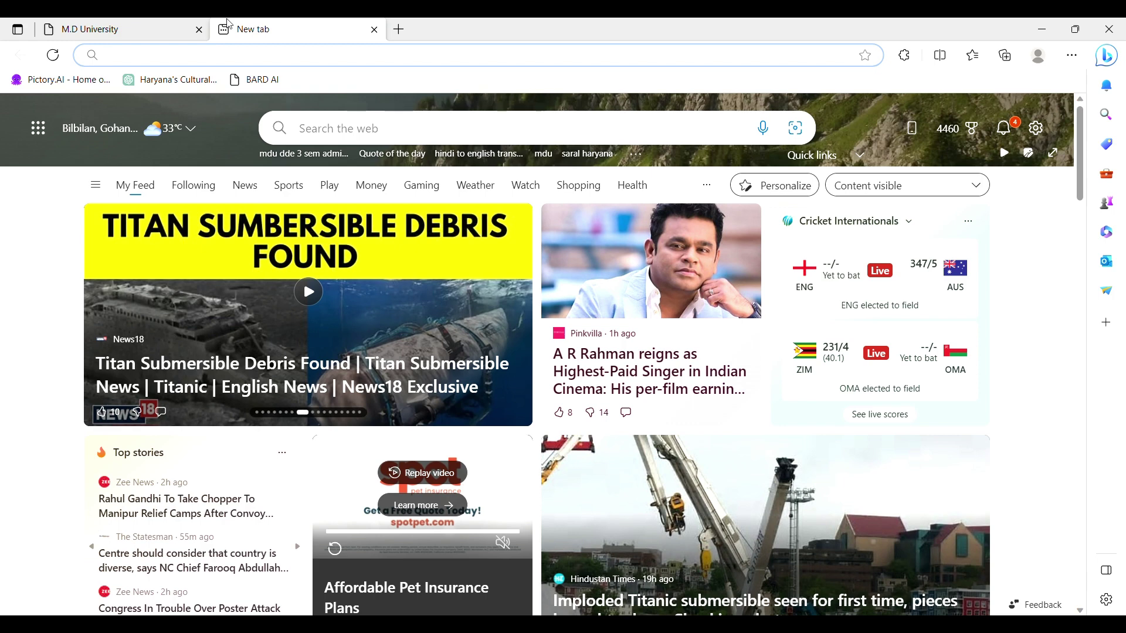
- Run a Bing web search for 'saral haryana'
type("saral")
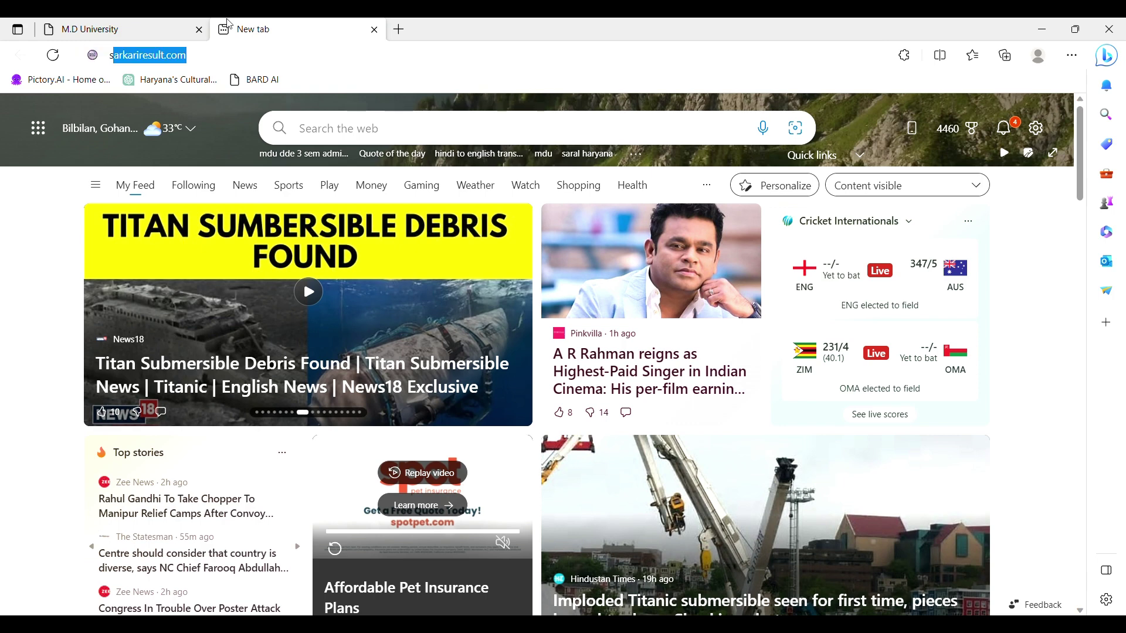
type(" haryana")
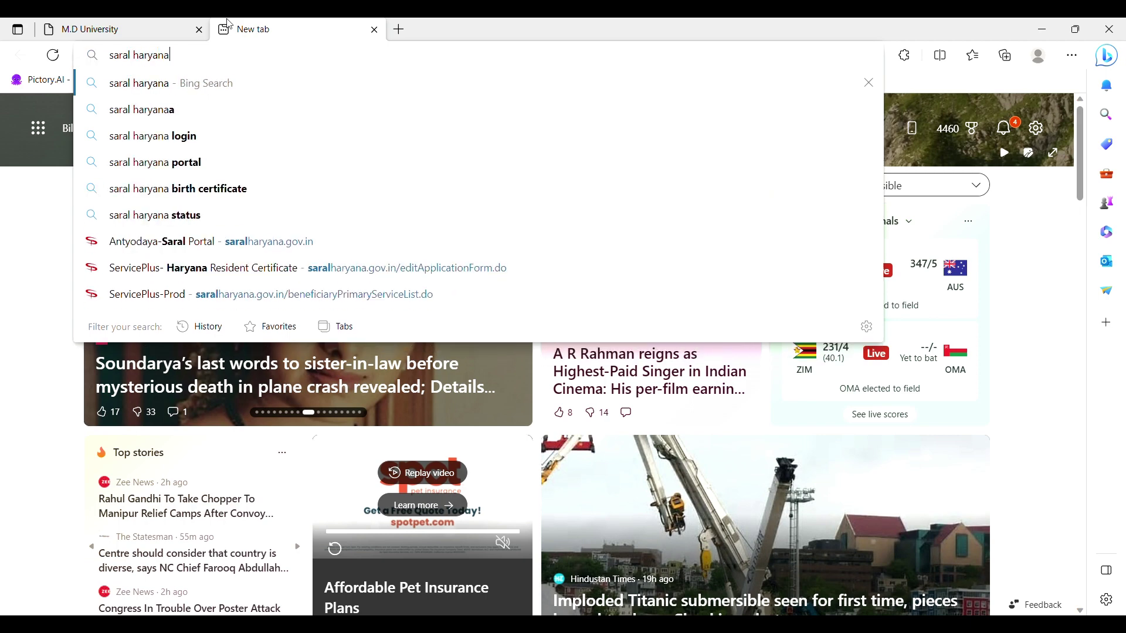
key("Return")
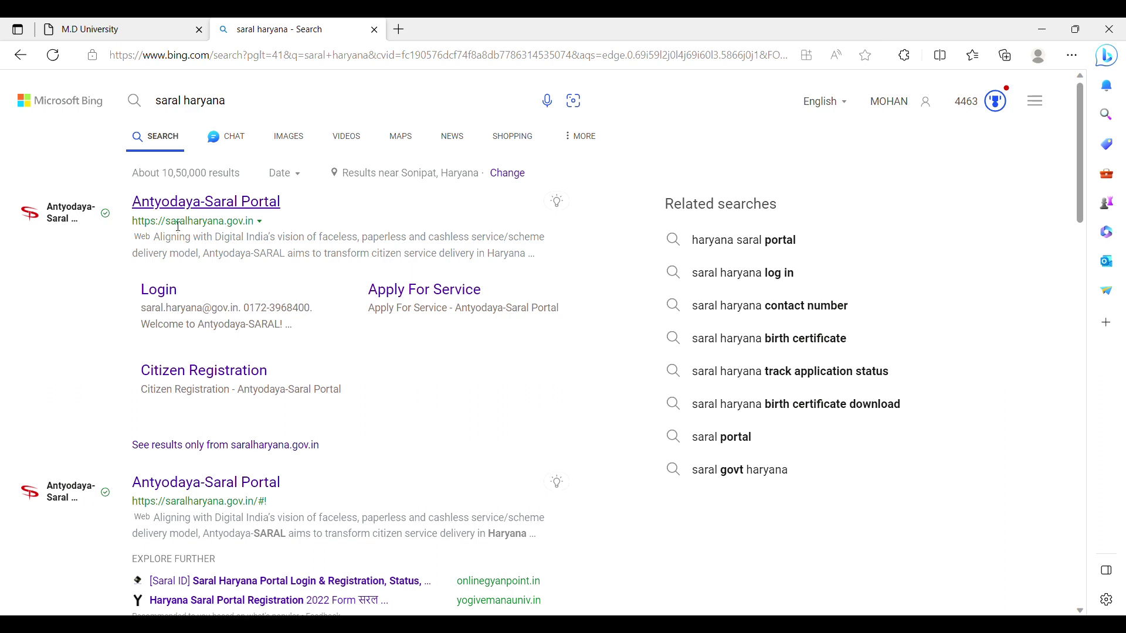
- Open the Antyodaya-Saral Portal result and sign in with the login ID and password
left_click(267, 206)
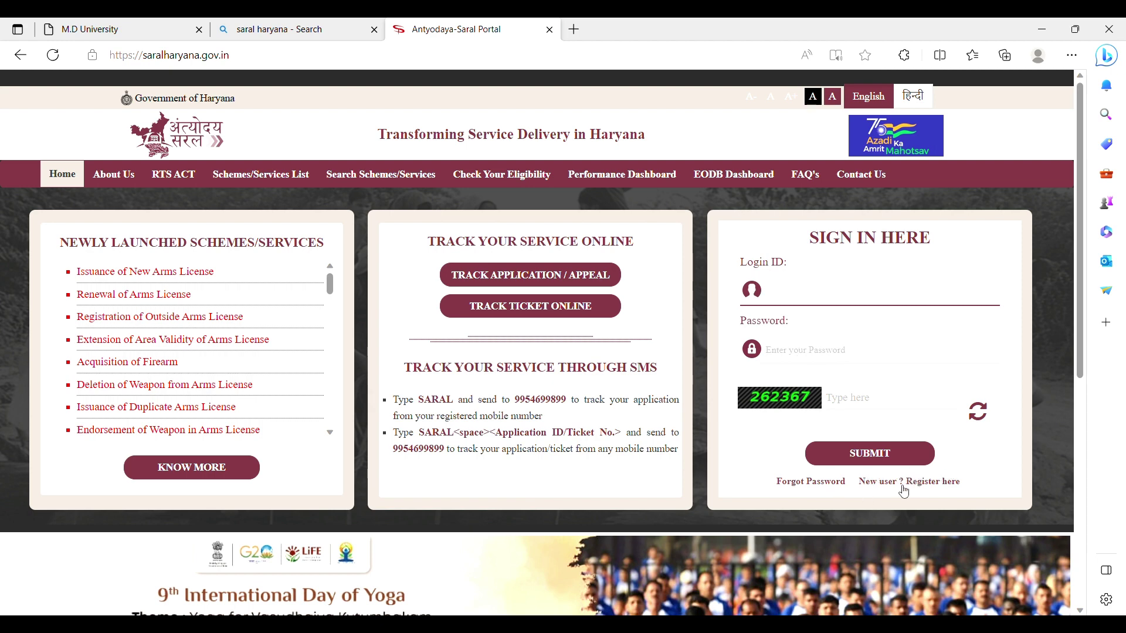
left_click(922, 483)
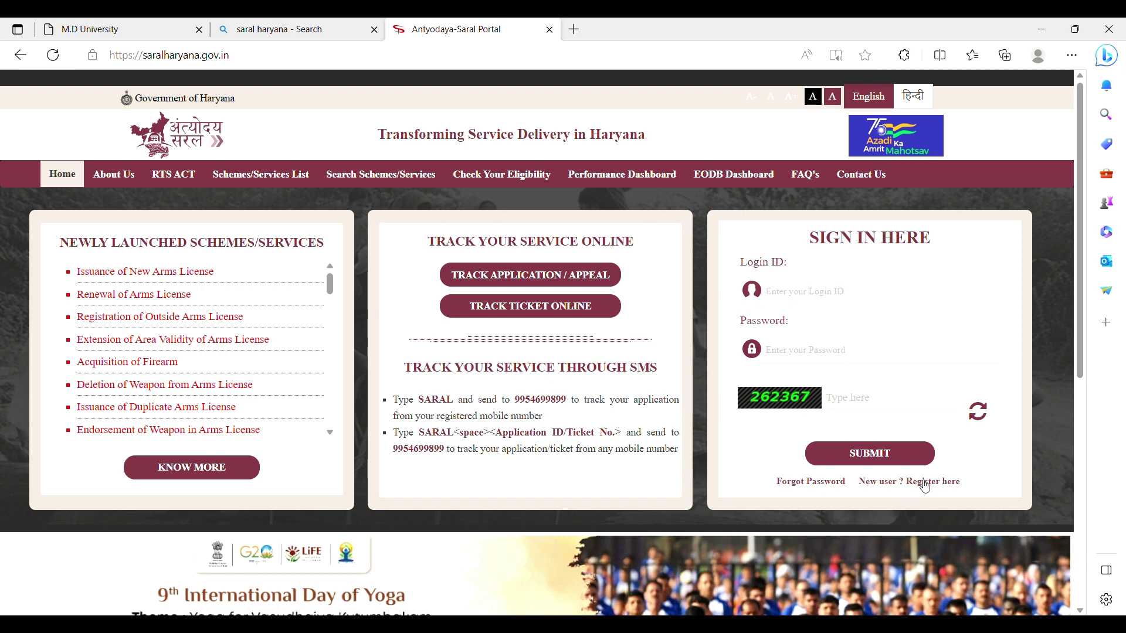
left_click(801, 305)
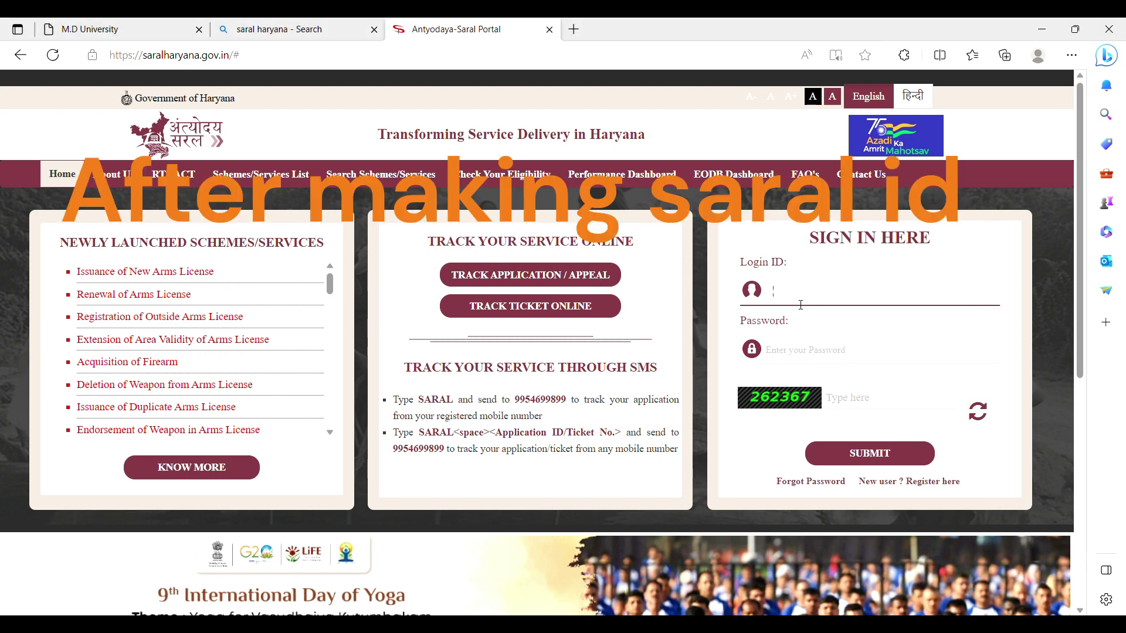
left_click(804, 357)
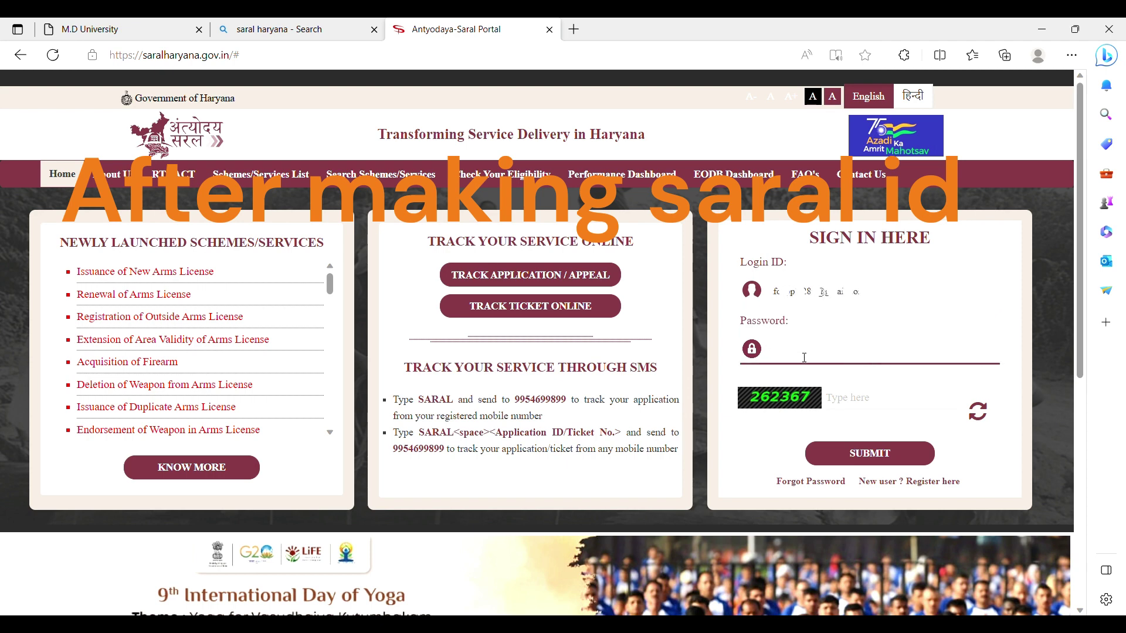
type("***")
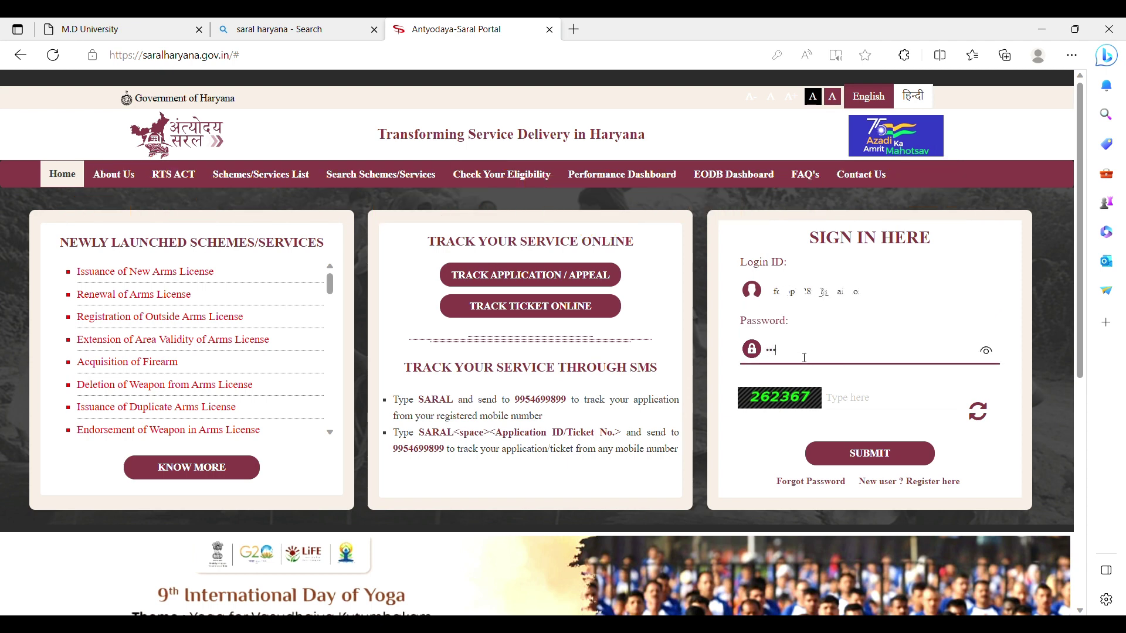
type("**")
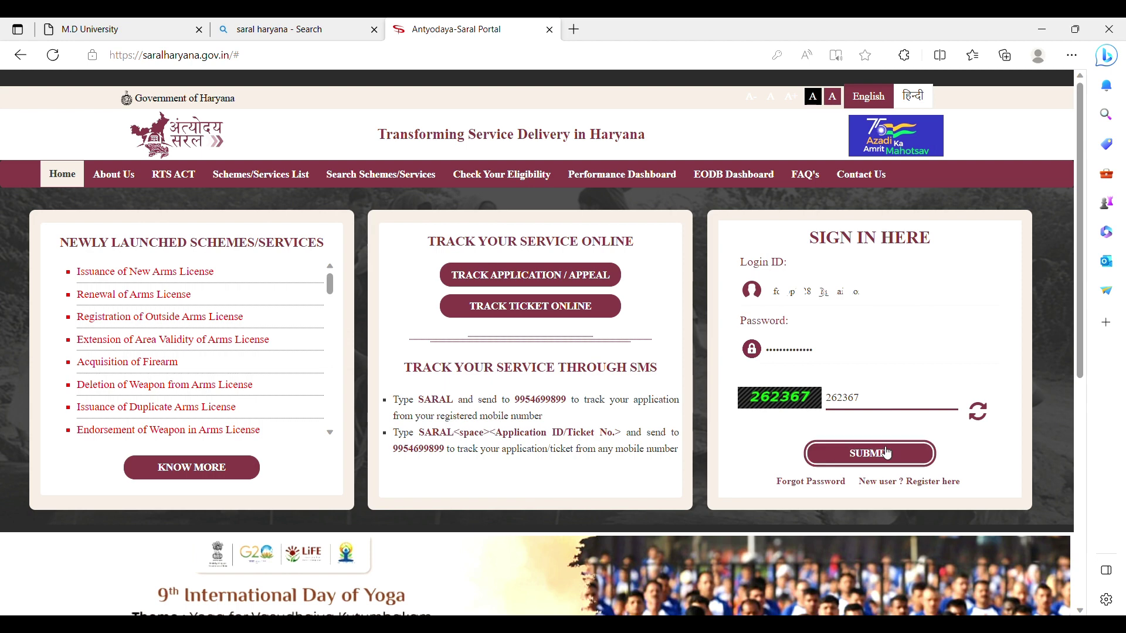
left_click(888, 456)
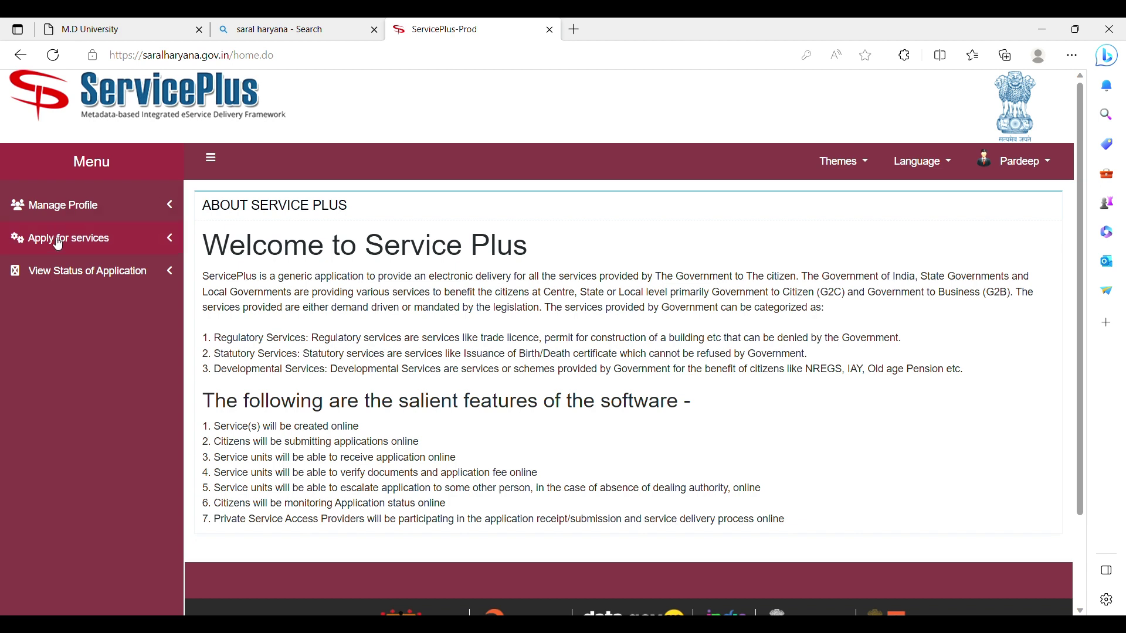
- Filter all available services by 'solar' and open Application For Solar Water Pumping Scheme
left_click(107, 244)
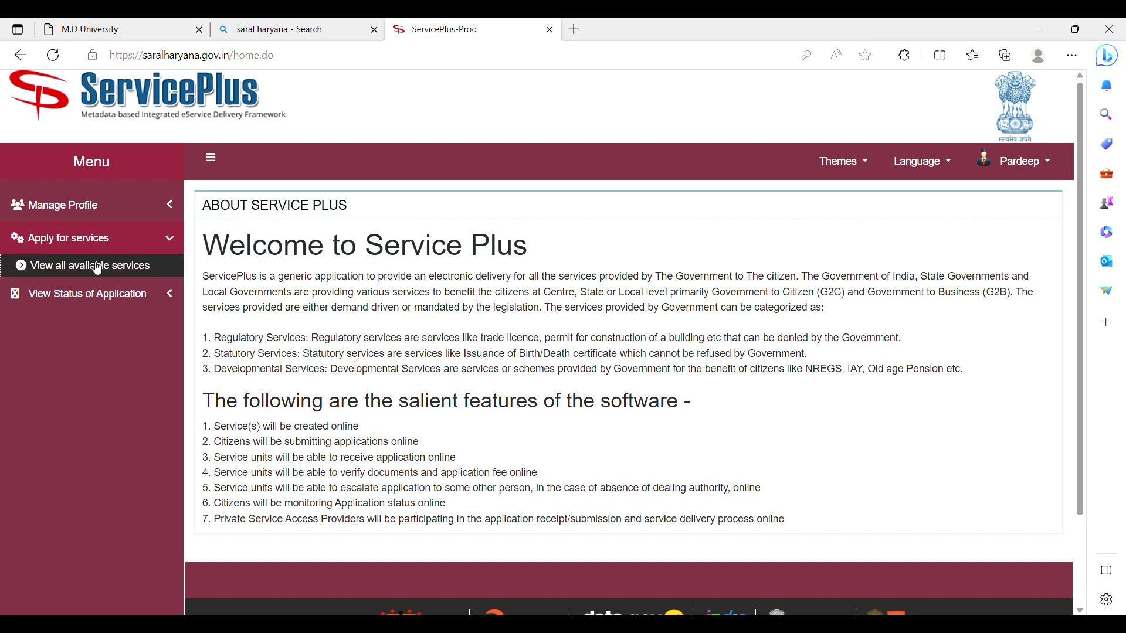
left_click(98, 269)
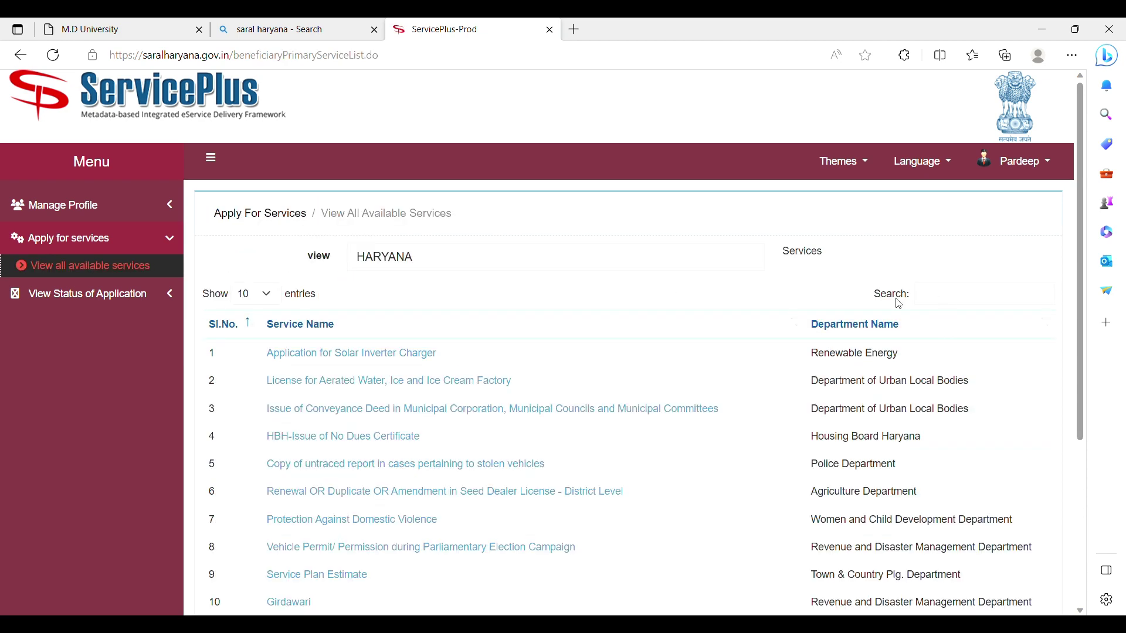
left_click(968, 299)
type("solar")
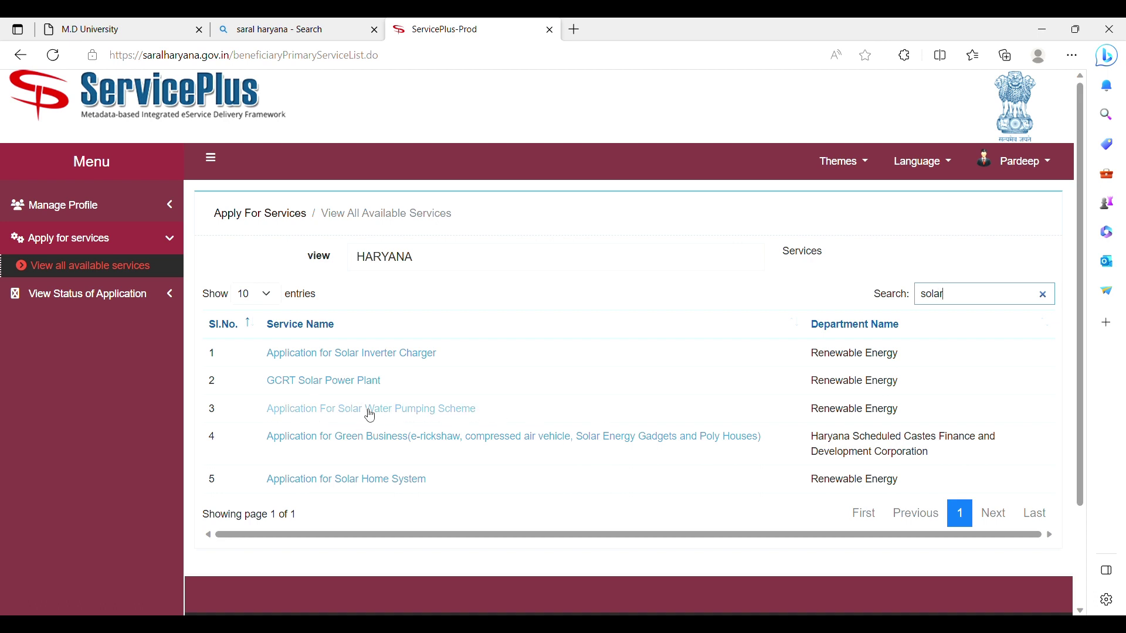
left_click(371, 410)
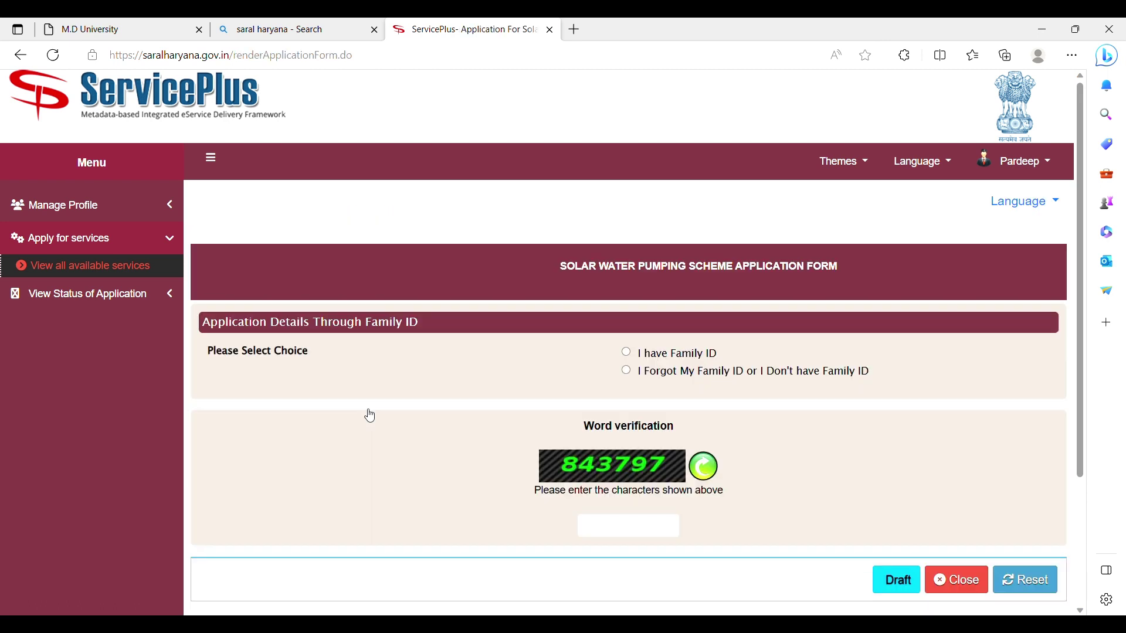
- Fetch the family's data using the Family ID and confirm the applicant family member
left_click(626, 354)
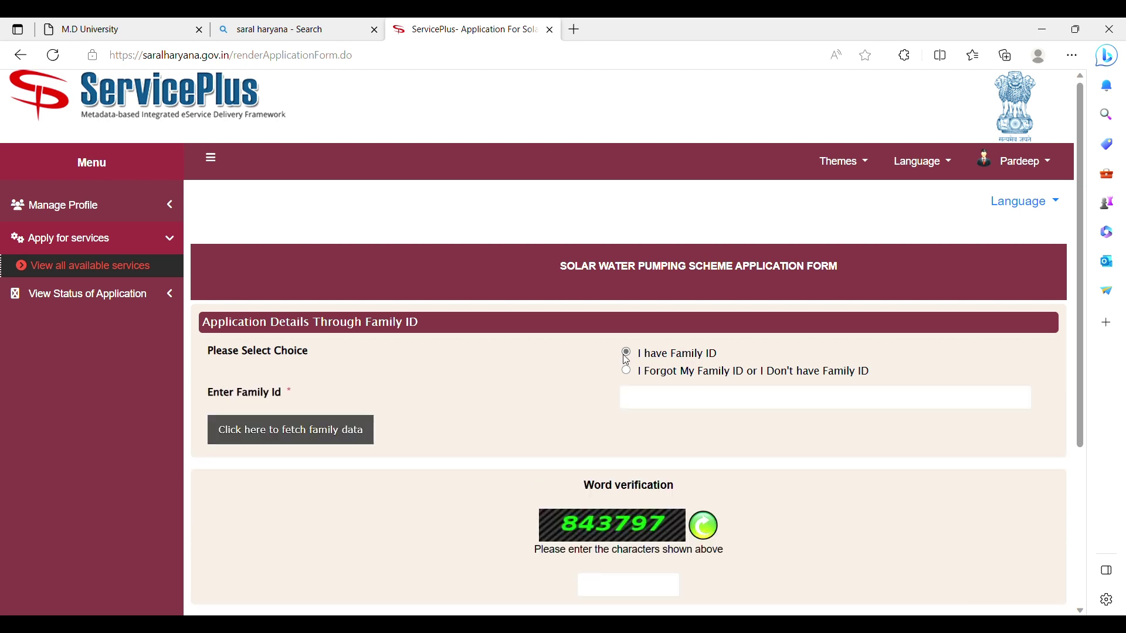
left_click(673, 399)
left_click(303, 437)
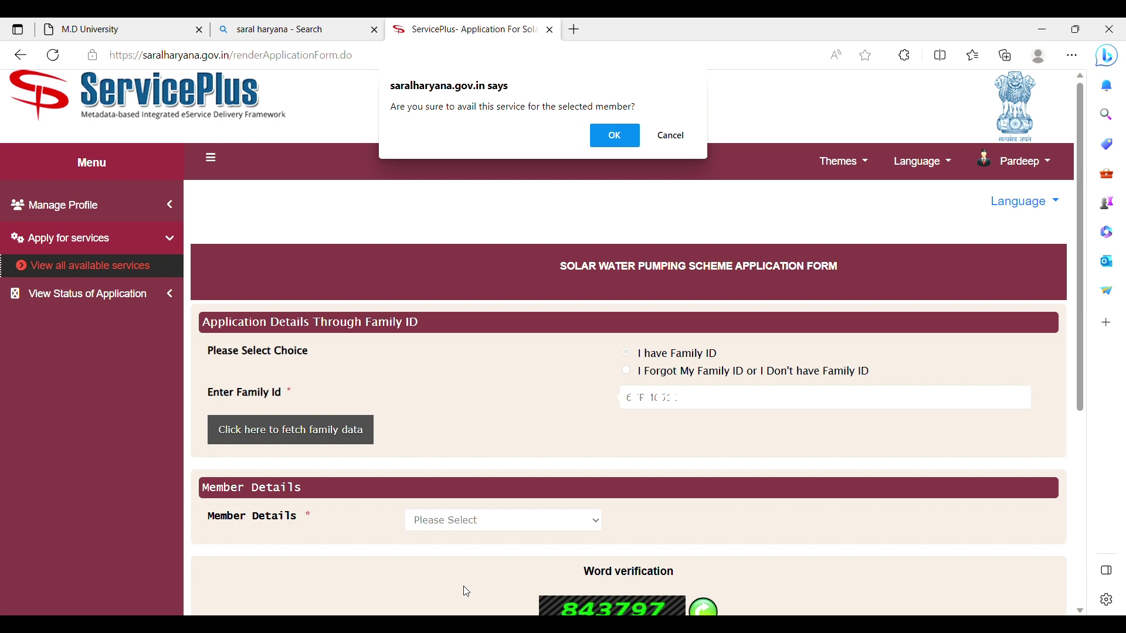
left_click(603, 134)
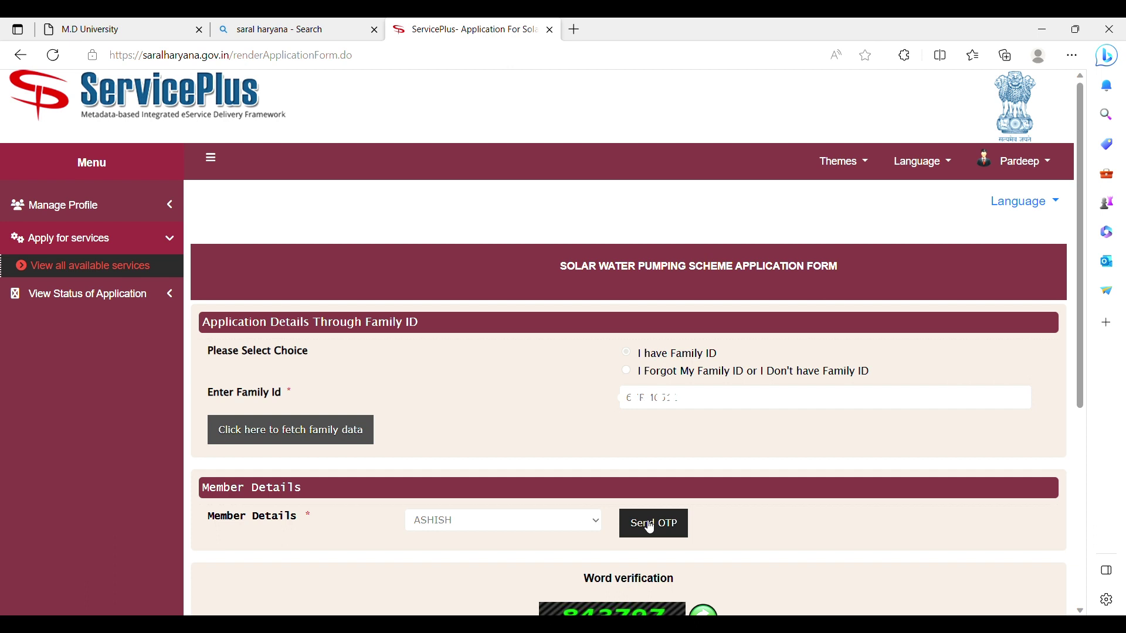
- Send an OTP to the member, enter the received code and verify it
left_click(650, 525)
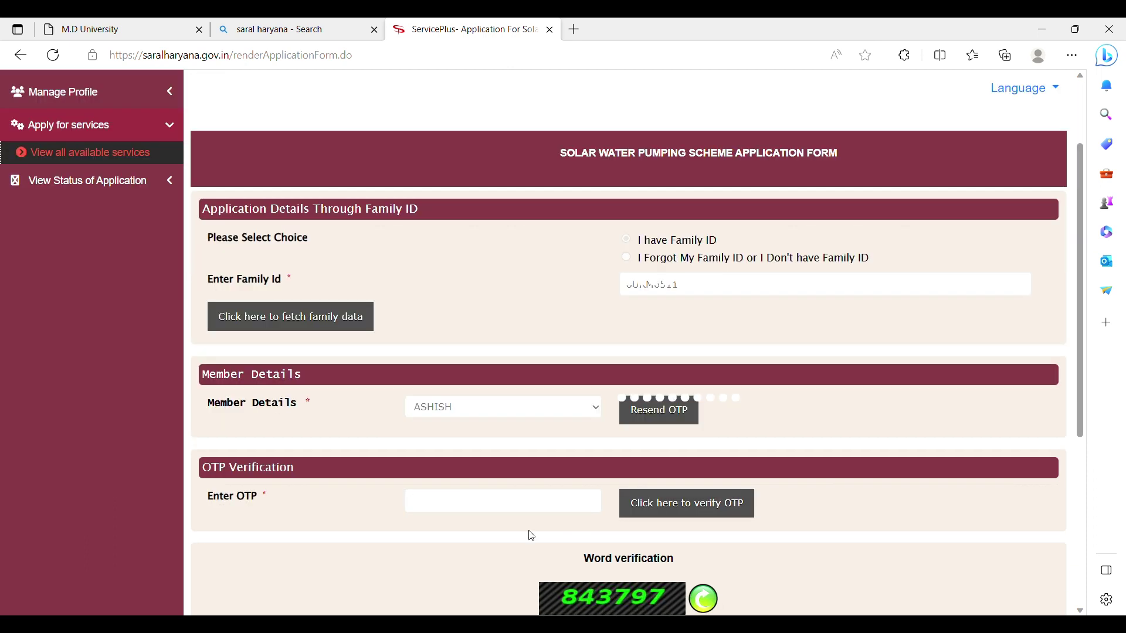
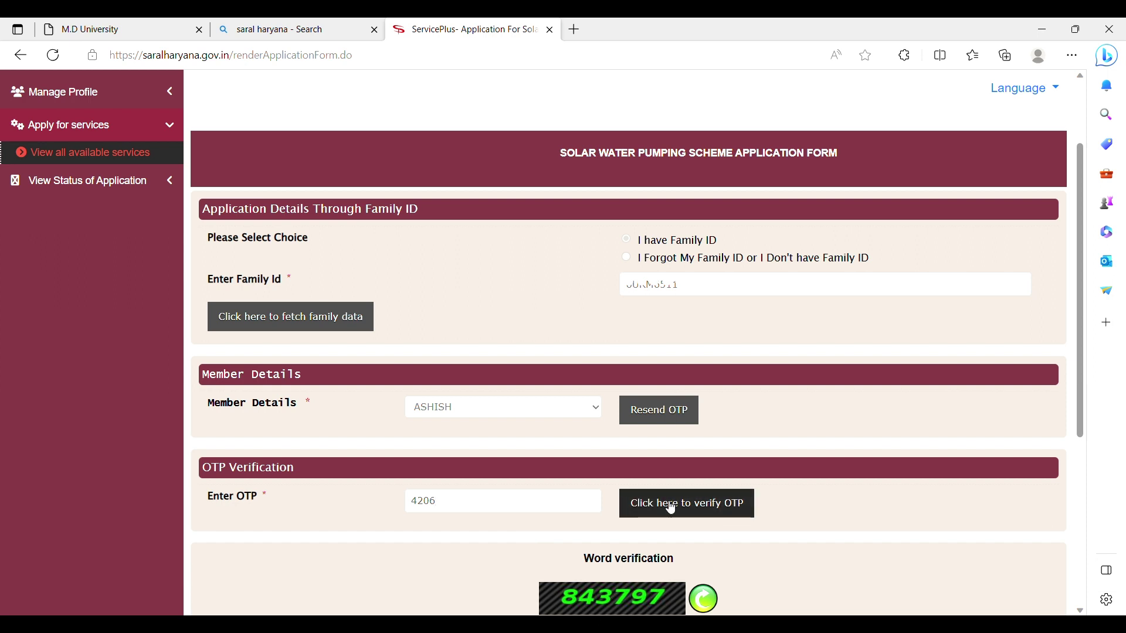
left_click(672, 507)
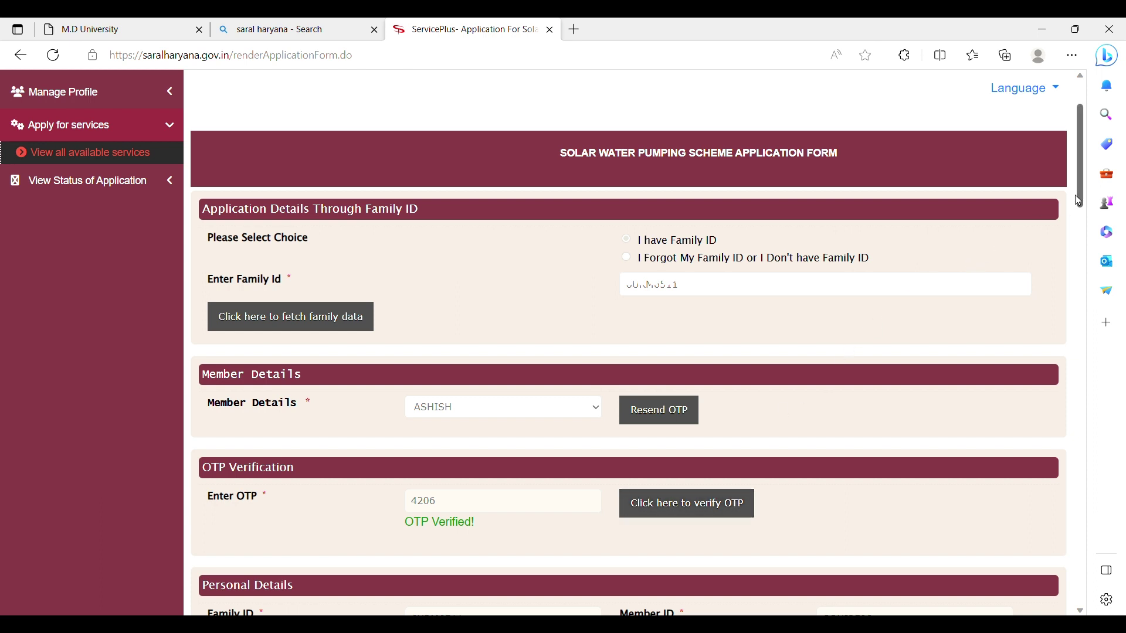
- Set applicant category to Individual, land district to SONIPAT and area type to Rural
left_click_drag(1079, 198, 1077, 302)
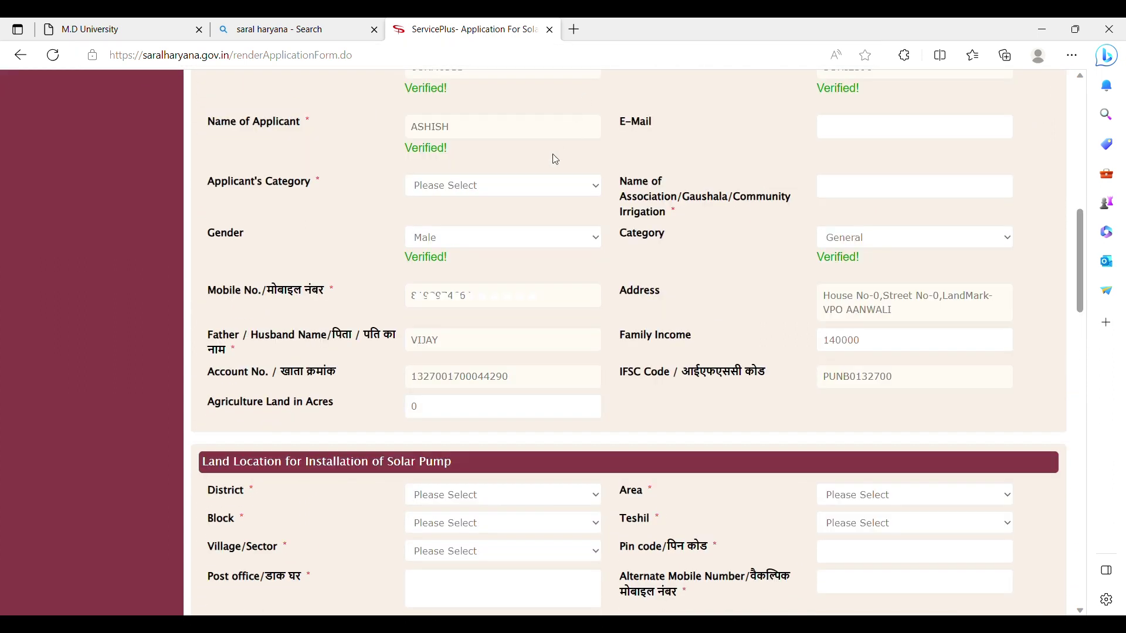
left_click(566, 186)
left_click(466, 220)
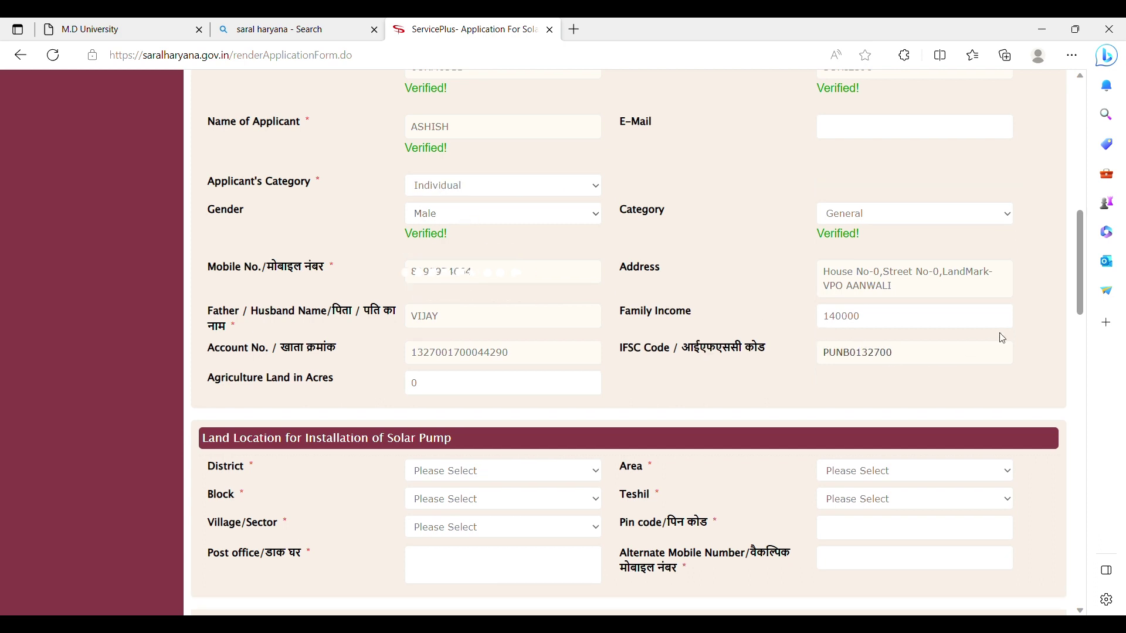
scroll(386, 176, "down", 5)
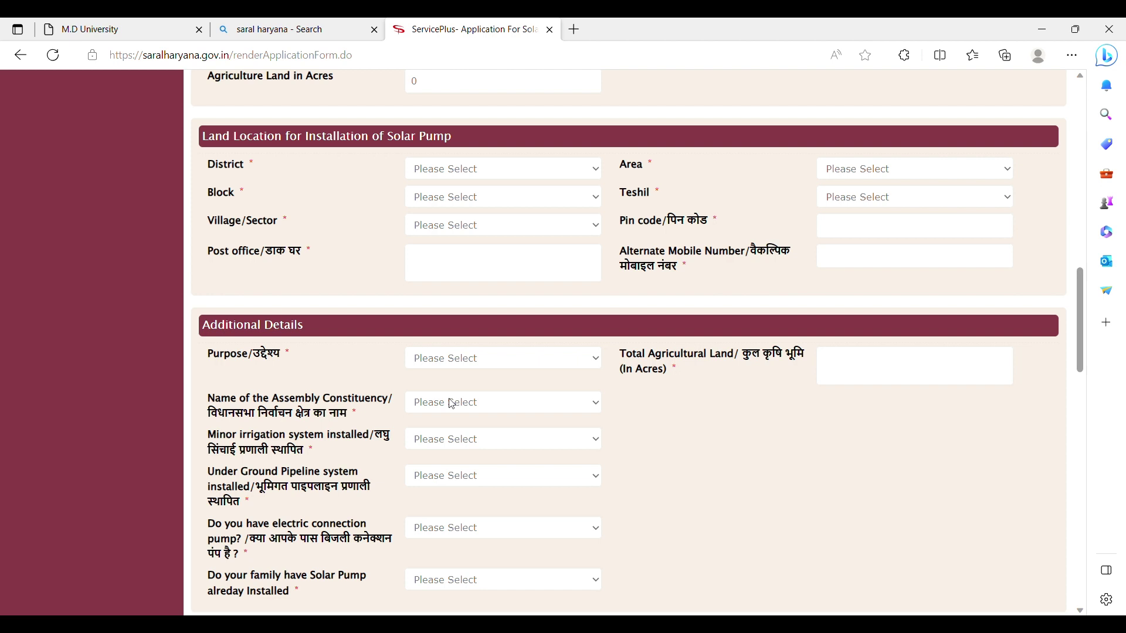
left_click(452, 403)
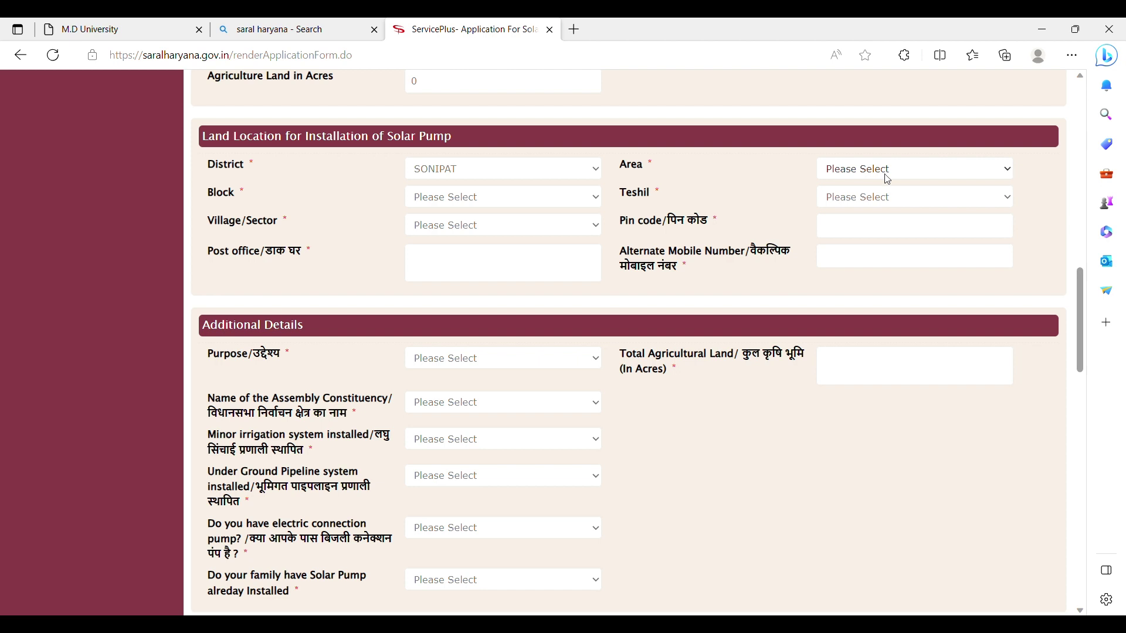
left_click(855, 203)
- Choose block GOHANA, then fill in the pin code, post office and alternate mobile number
left_click(428, 240)
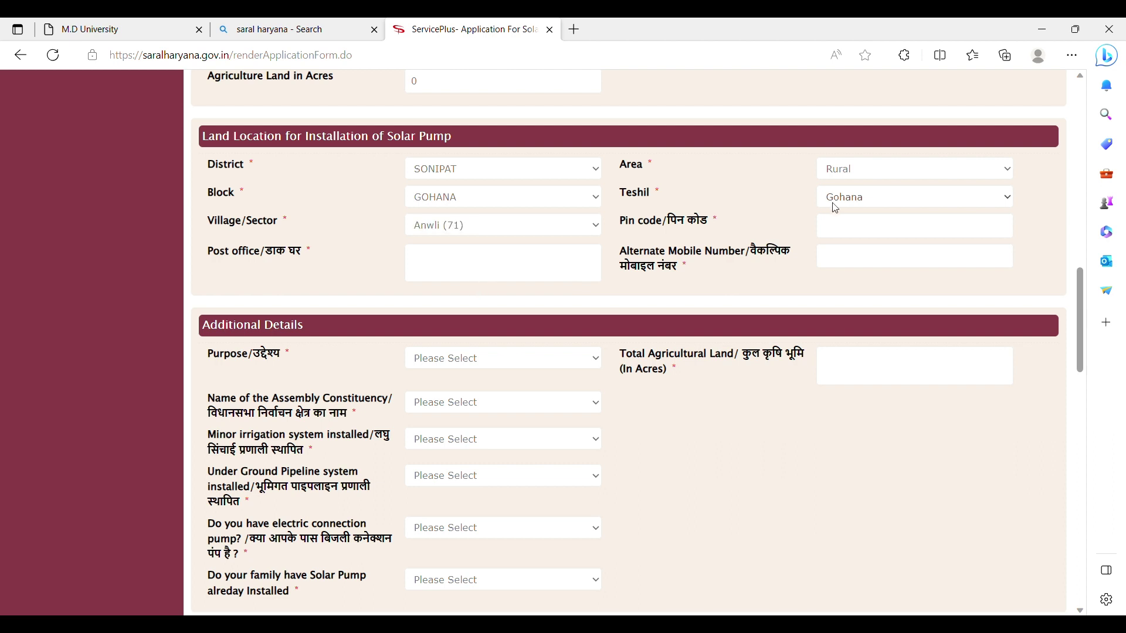
left_click(840, 227)
type("1314")
type("09")
type("Anwali")
left_click(875, 260)
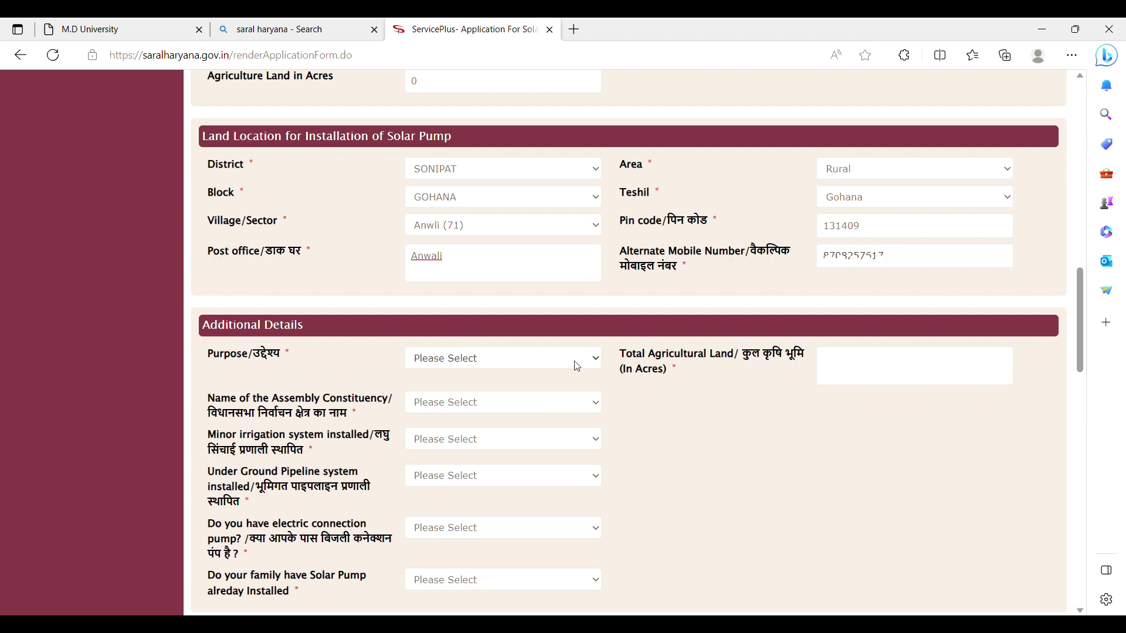
- Set purpose to Irrigation, total agricultural land to 1, and assembly constituency BARODA
left_click(470, 401)
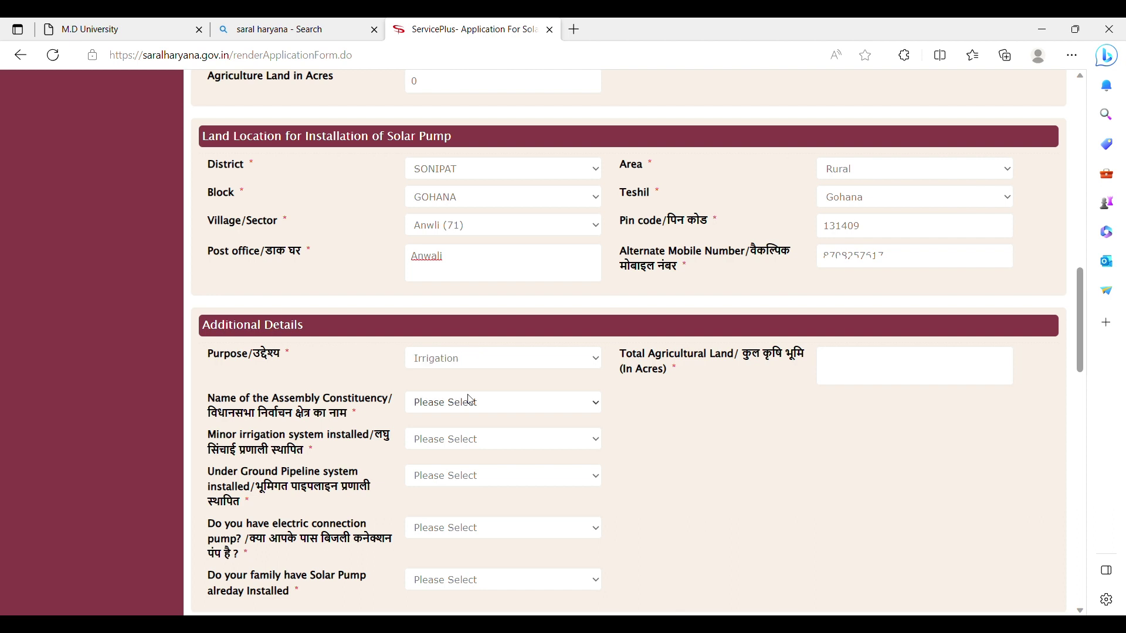
left_click(878, 380)
type("1")
left_click(458, 279)
- Answer No for minor irrigation, underground pipeline, electric connection and existing family solar pump
left_click(495, 444)
left_click(442, 479)
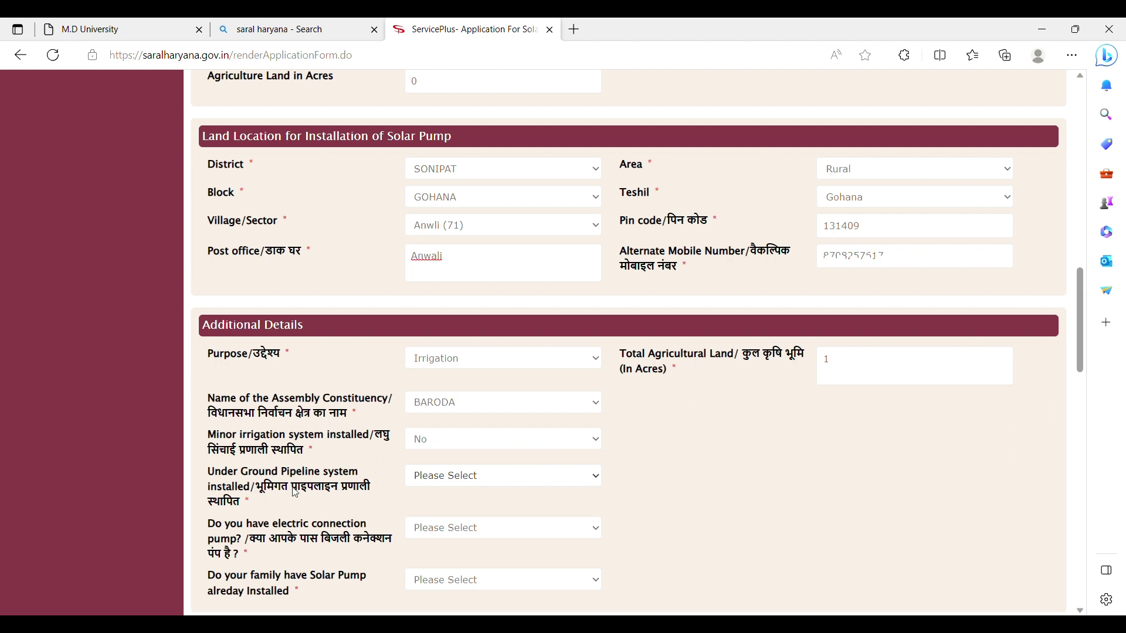
left_click(453, 481)
left_click(431, 519)
left_click(445, 576)
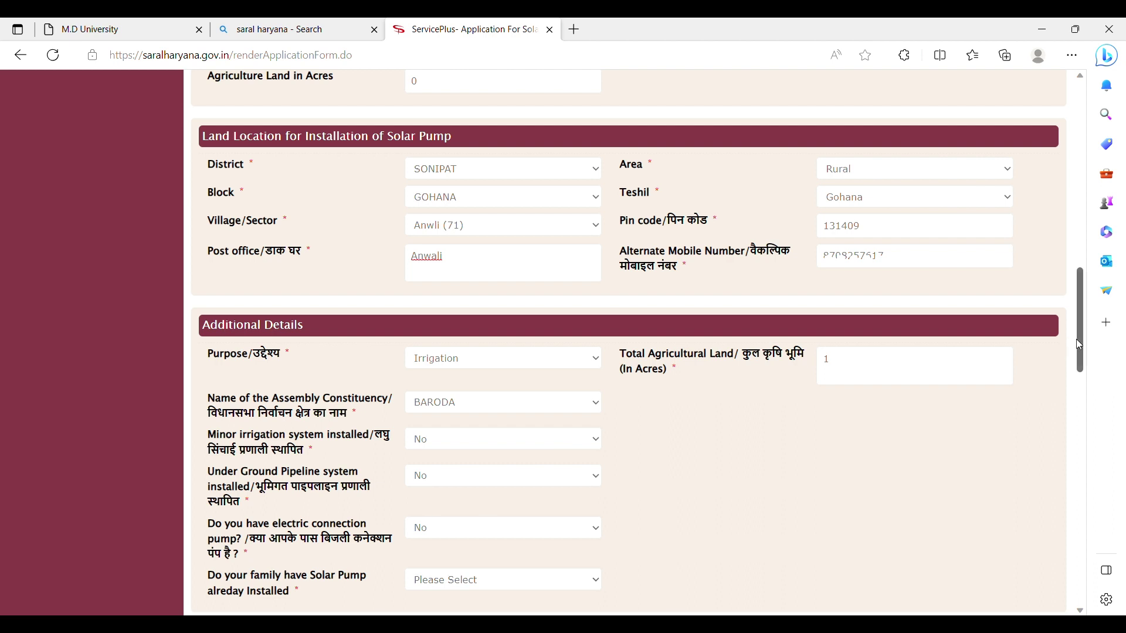
scroll(1077, 338, "down", 2)
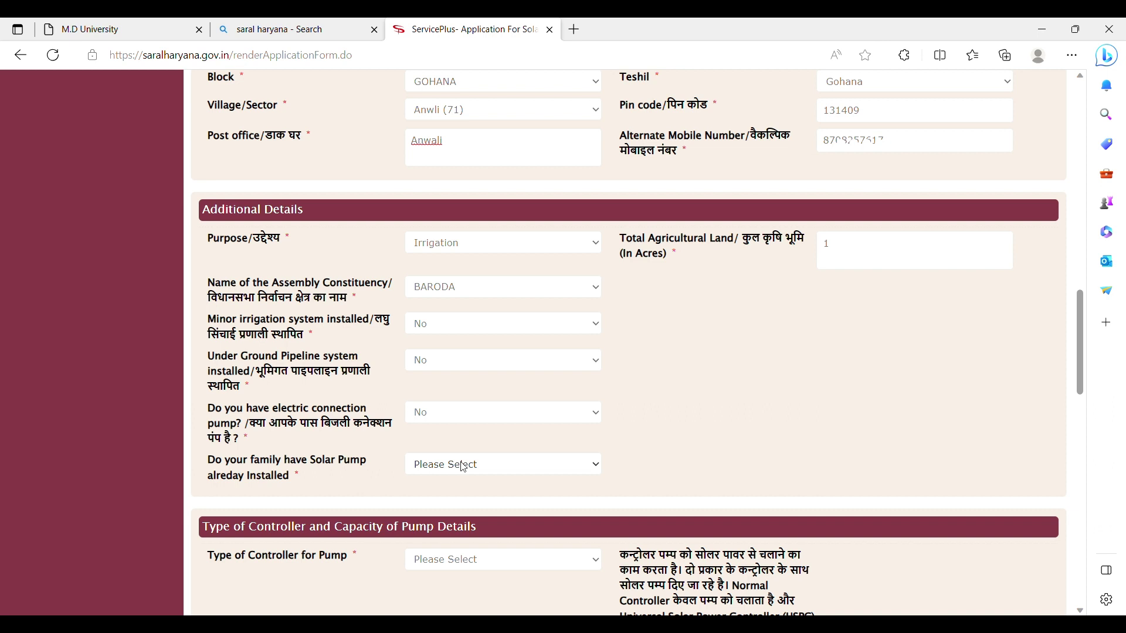
left_click(463, 467)
left_click(463, 508)
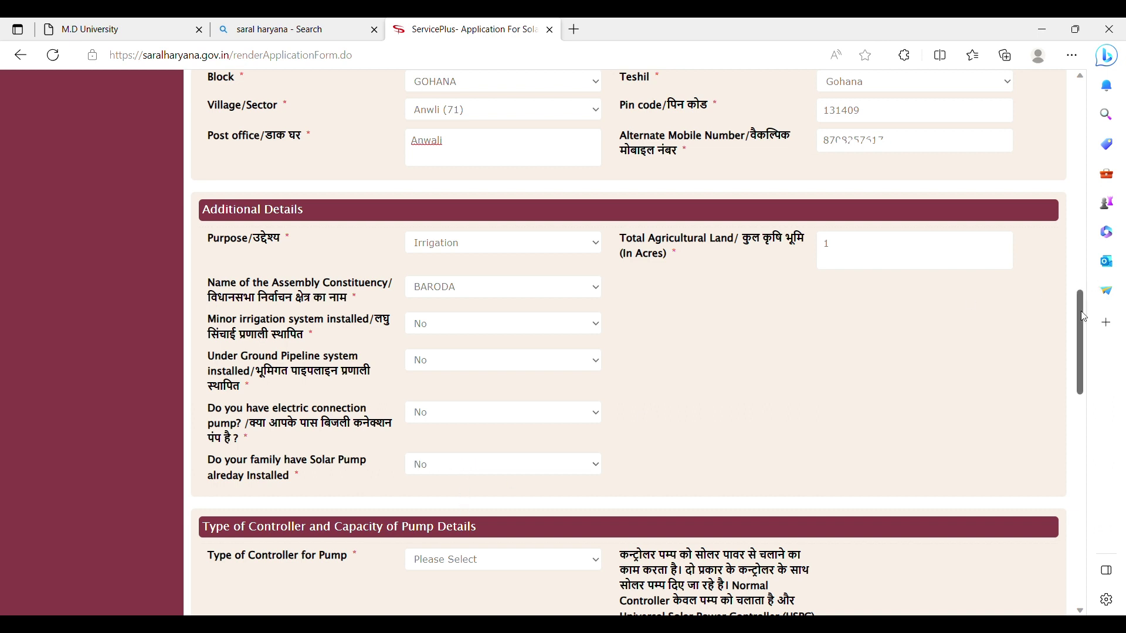
- Select Normal Controller and the 3 HP (DC,Surface) (Monoblock) pump type and capacity
left_click_drag(1079, 309, 1079, 362)
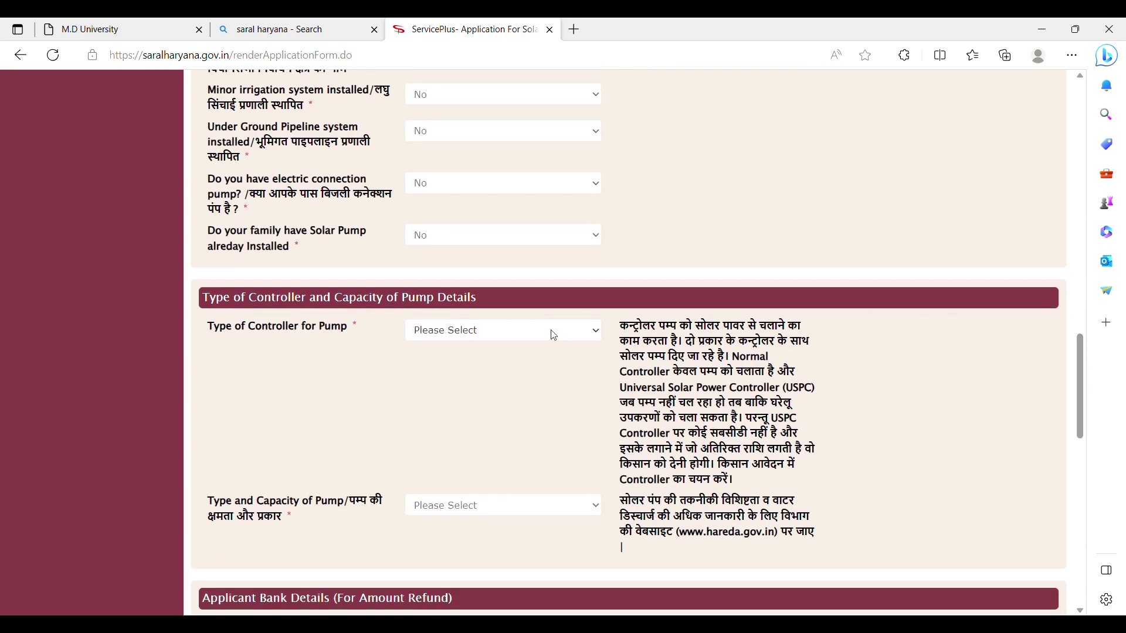
left_click(507, 364)
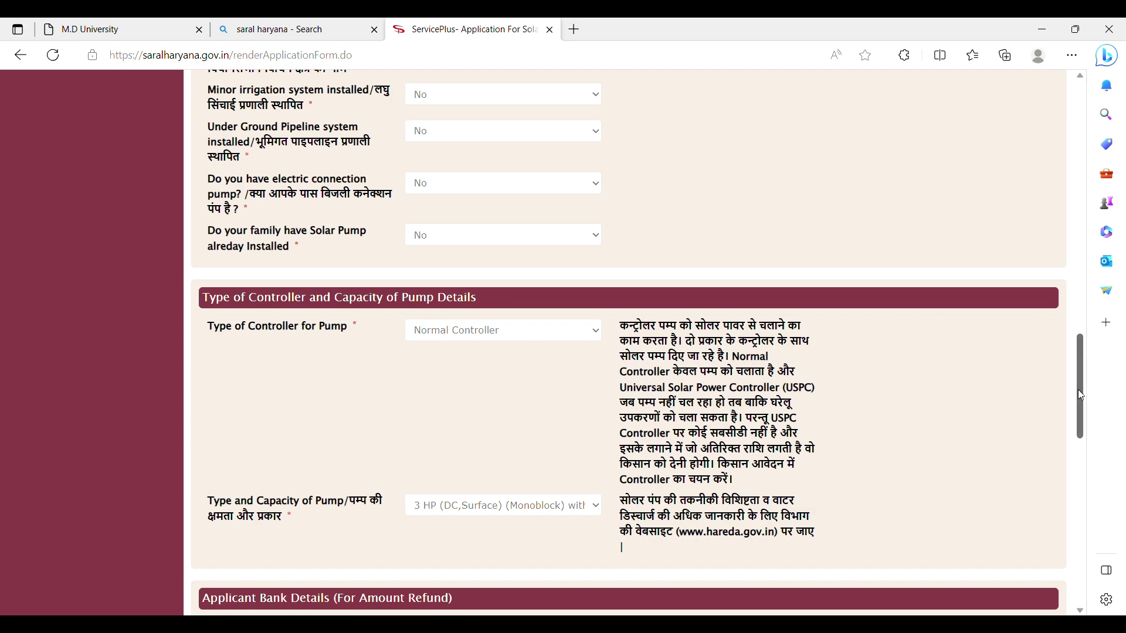
left_click_drag(1081, 396, 1076, 472)
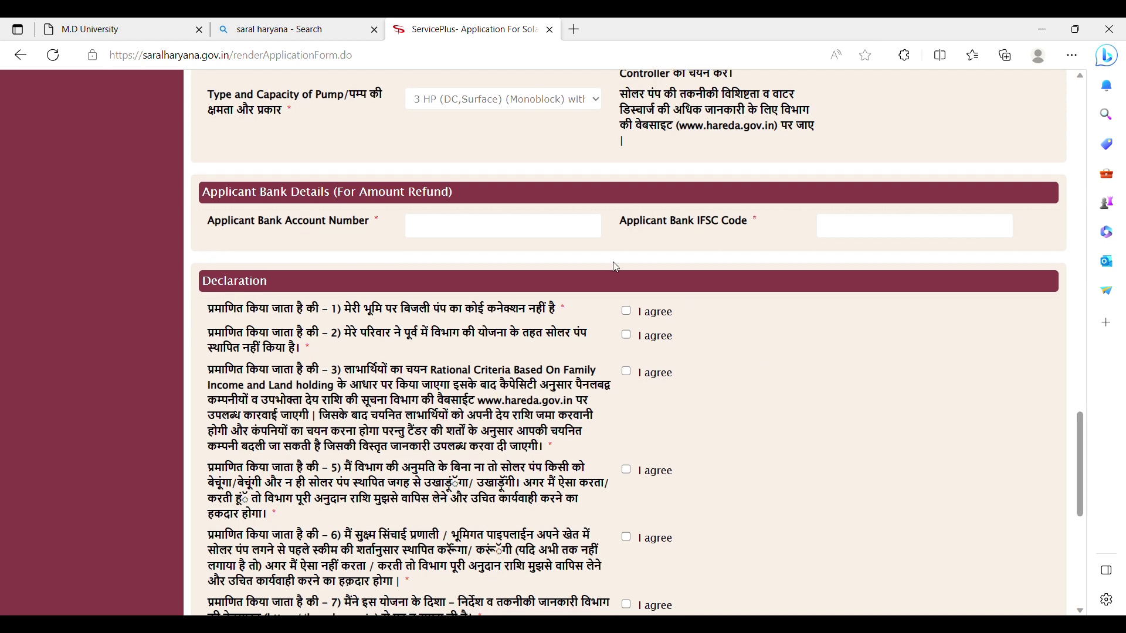
- Enter the bank account number and IFSC code, and tick I agree on declarations 1–7
left_click(547, 234)
type("91")
left_click(627, 312)
left_click(626, 335)
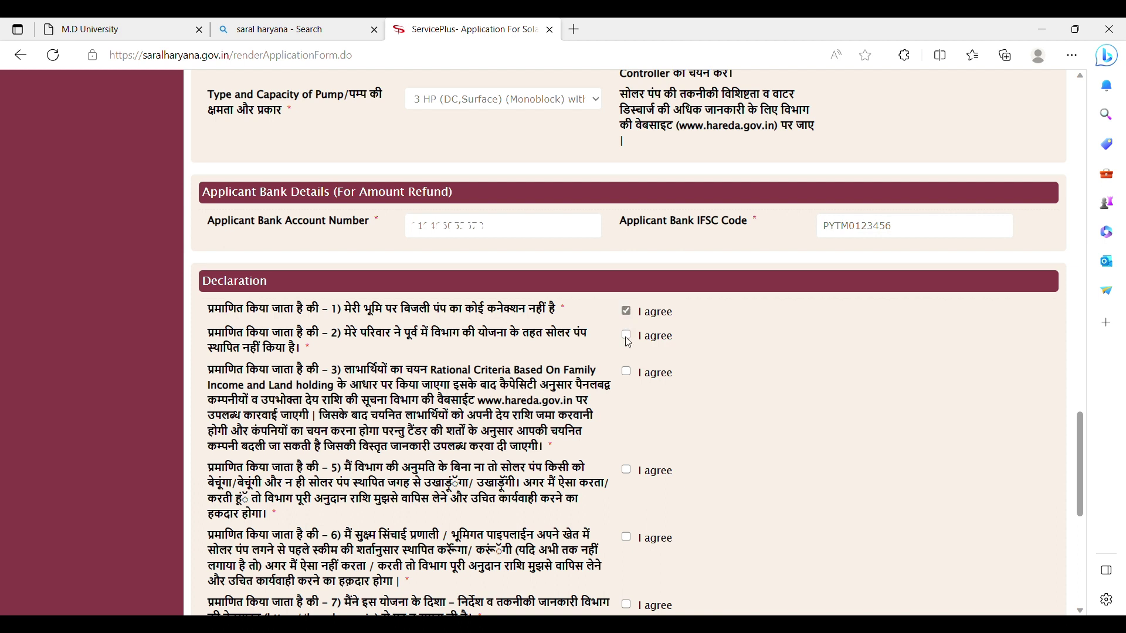
left_click(626, 373)
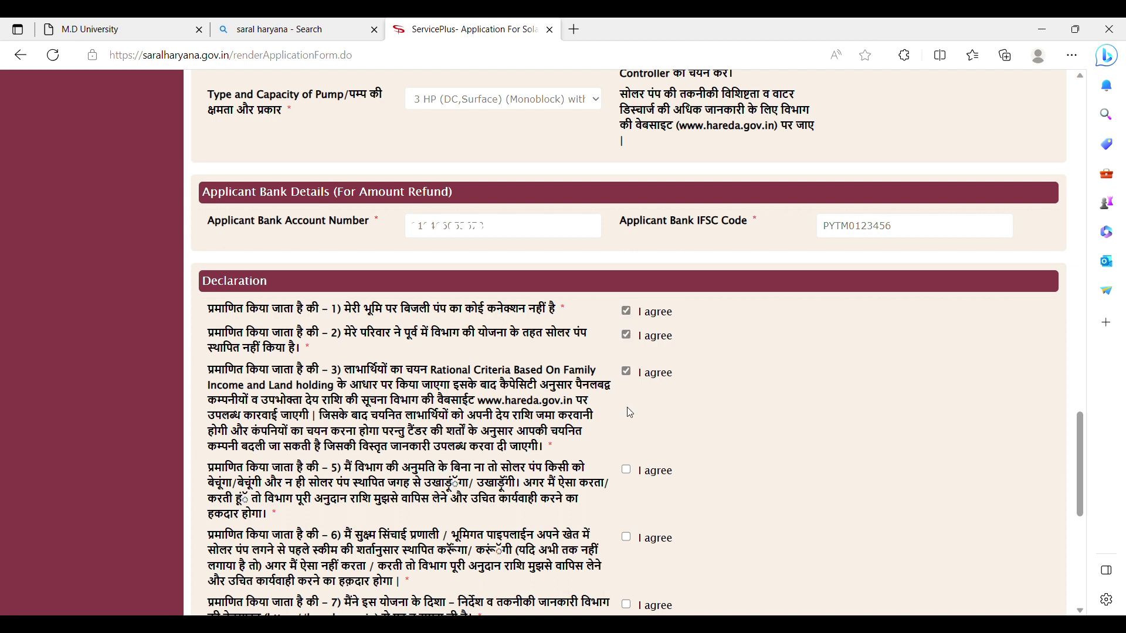
left_click(628, 470)
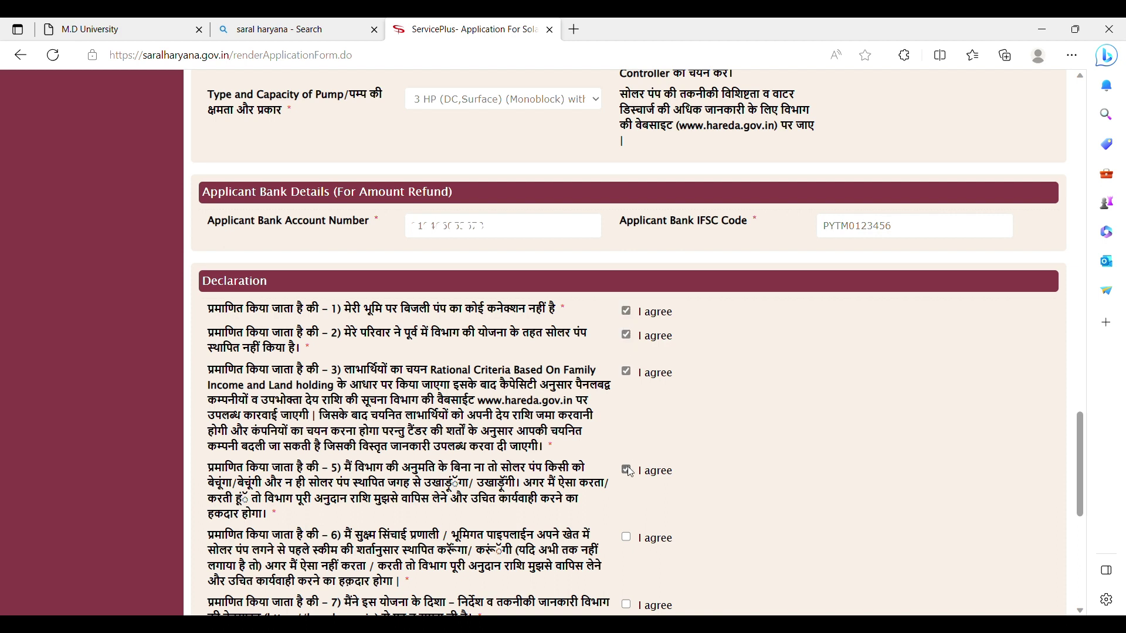
left_click(626, 537)
left_click(626, 604)
left_click_drag(1081, 470, 1076, 520)
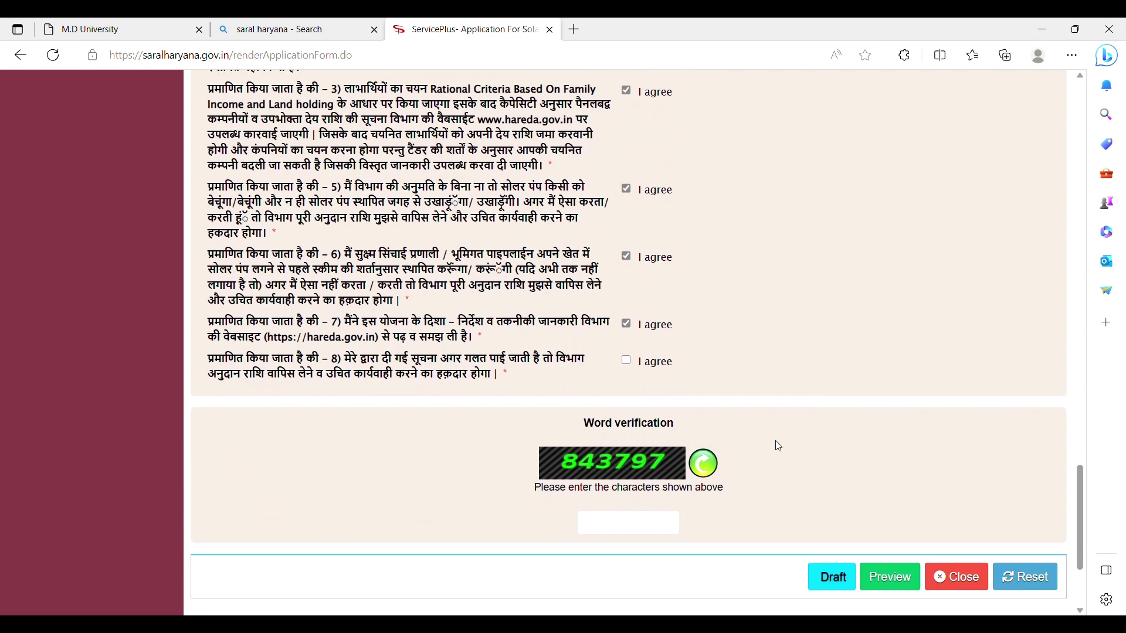
- Agree to declaration 8, enter the word verification code, and preview the application
left_click(625, 360)
left_click(619, 532)
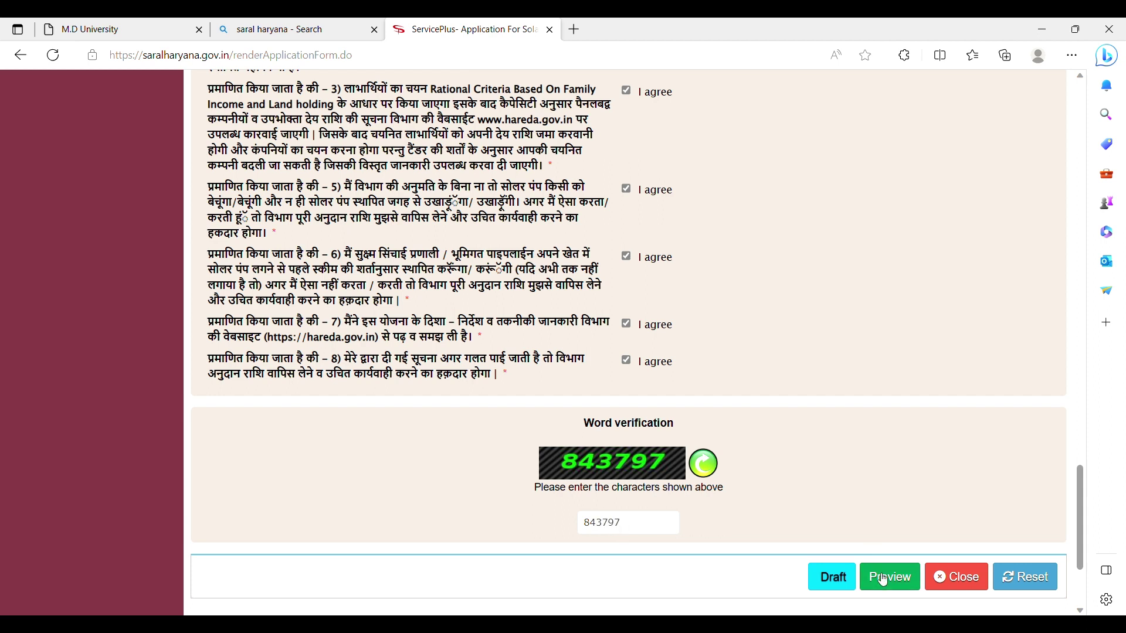
left_click(884, 578)
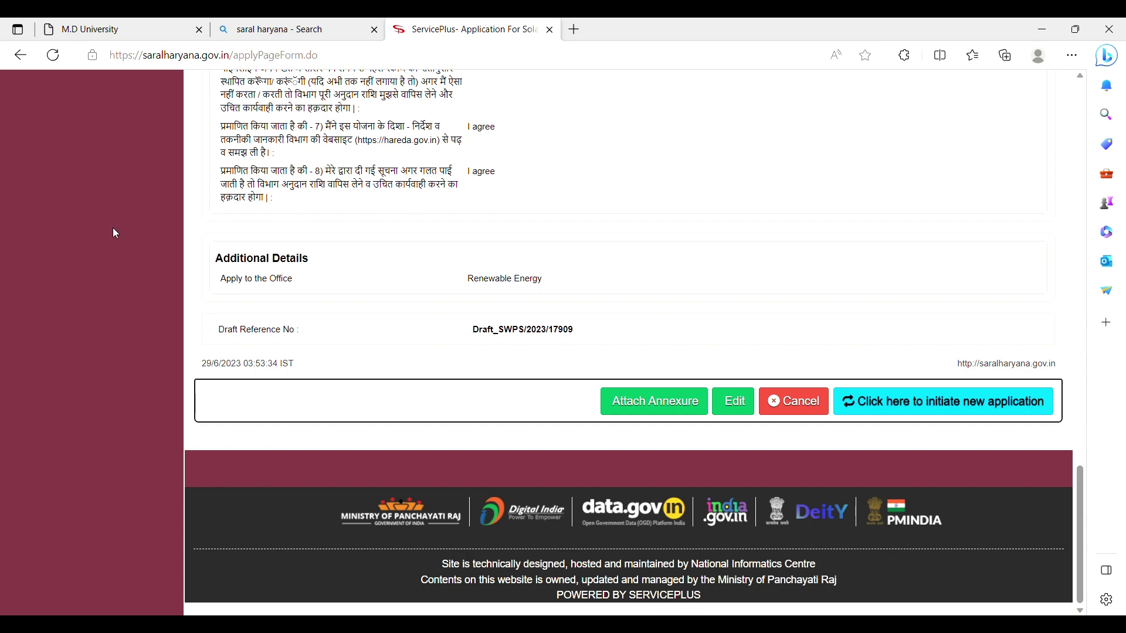
- Go to Attach Annexure from the application preview page
left_click(675, 407)
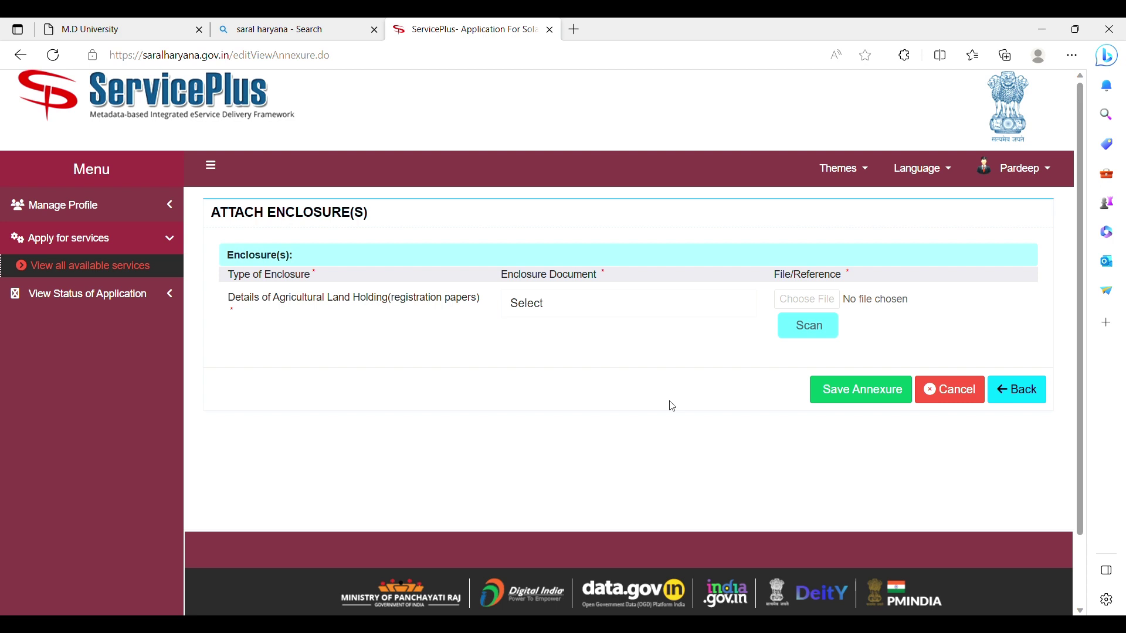
- Attach the land registration PDF as the Land Holding Document enclosure and save the annexure
left_click(620, 315)
left_click(632, 342)
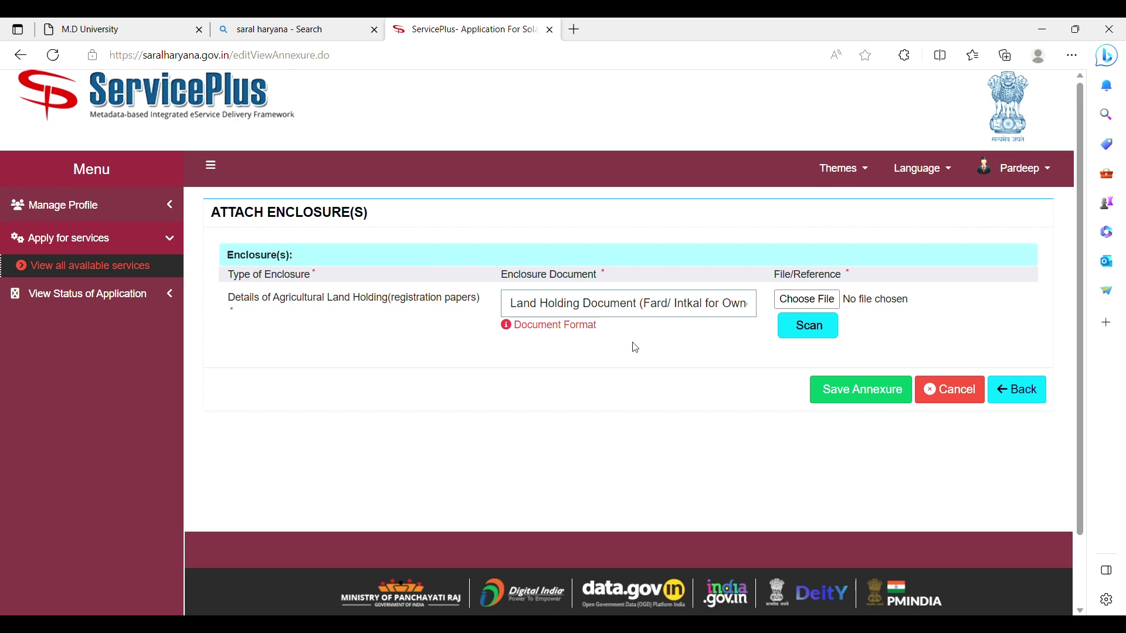
left_click(795, 305)
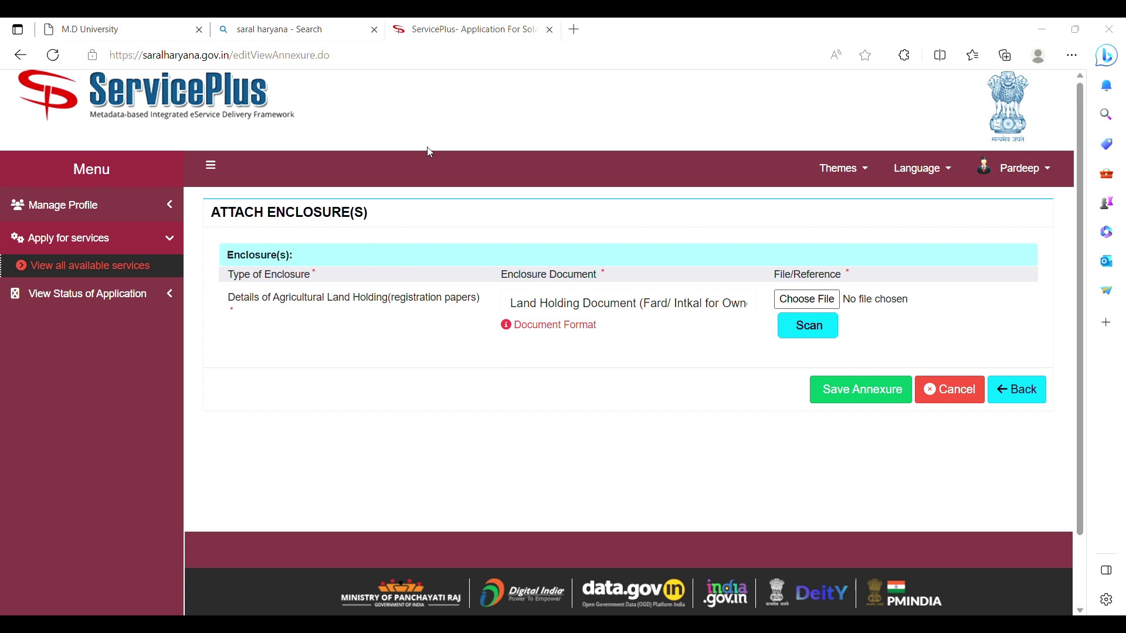
left_click(433, 347)
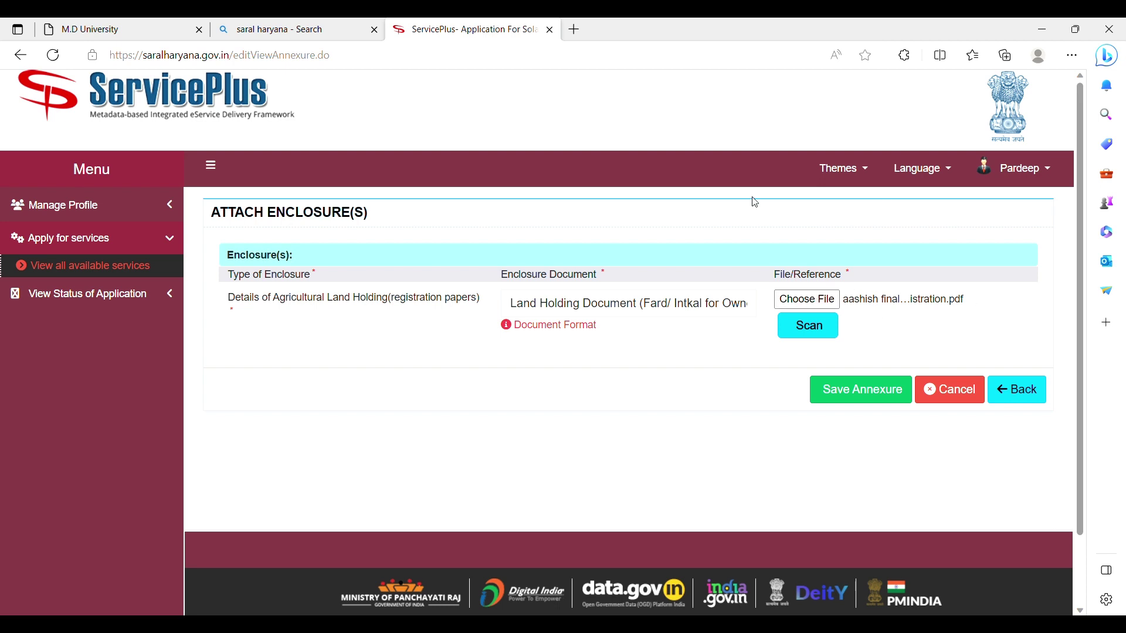
left_click(869, 390)
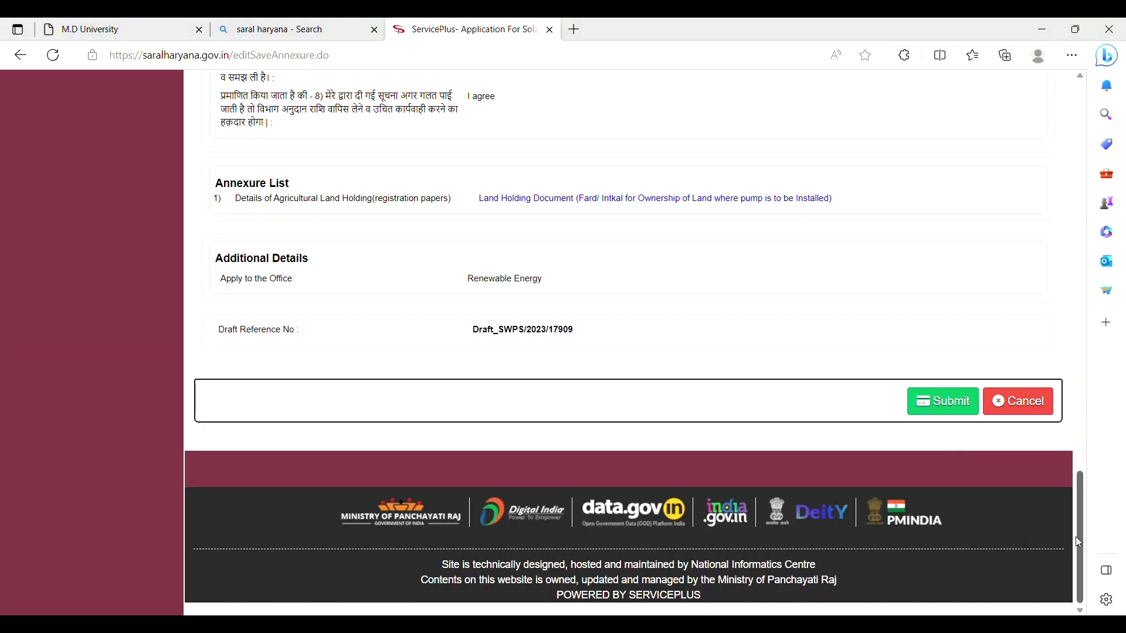
- Submit the Solar Water Pumping Scheme application from the annexure review page
mouse_move(1079, 542)
left_mouse_down()
mouse_move(1044, 428)
mouse_move(1044, 351)
mouse_move(962, 289)
mouse_move(1041, 231)
mouse_move(1064, 533)
left_mouse_up()
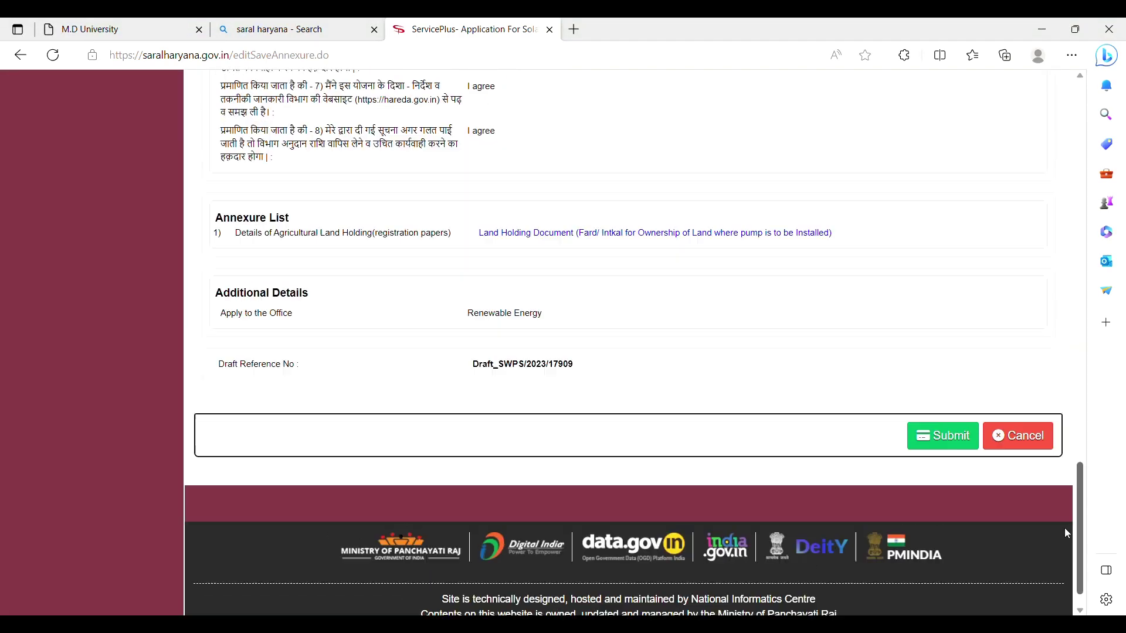
left_click(938, 442)
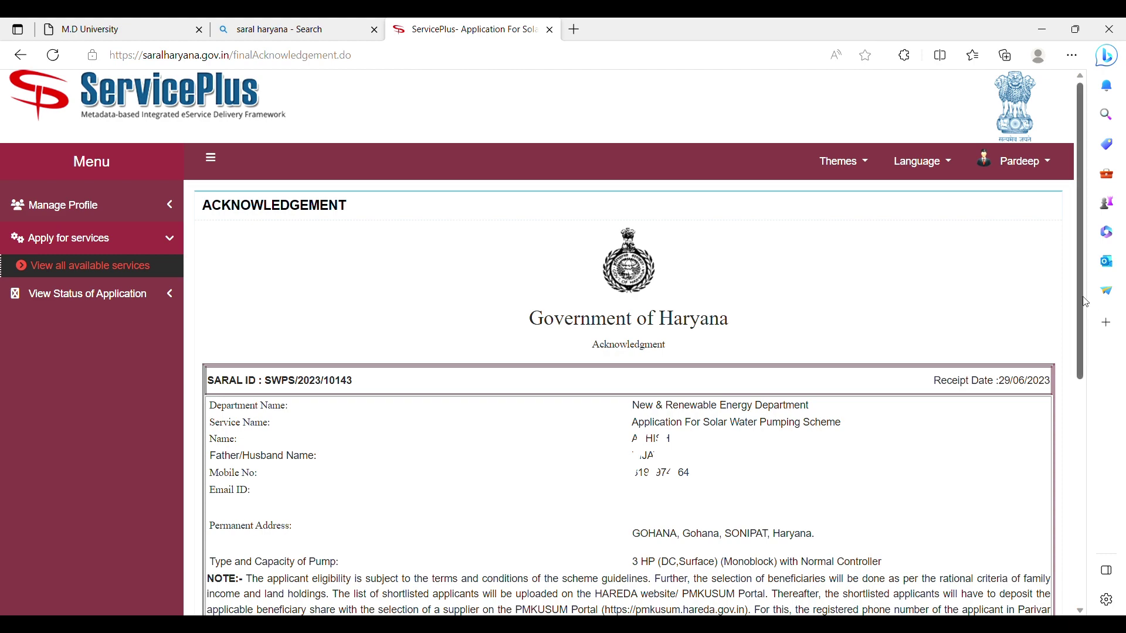
left_click_drag(1080, 311, 1039, 379)
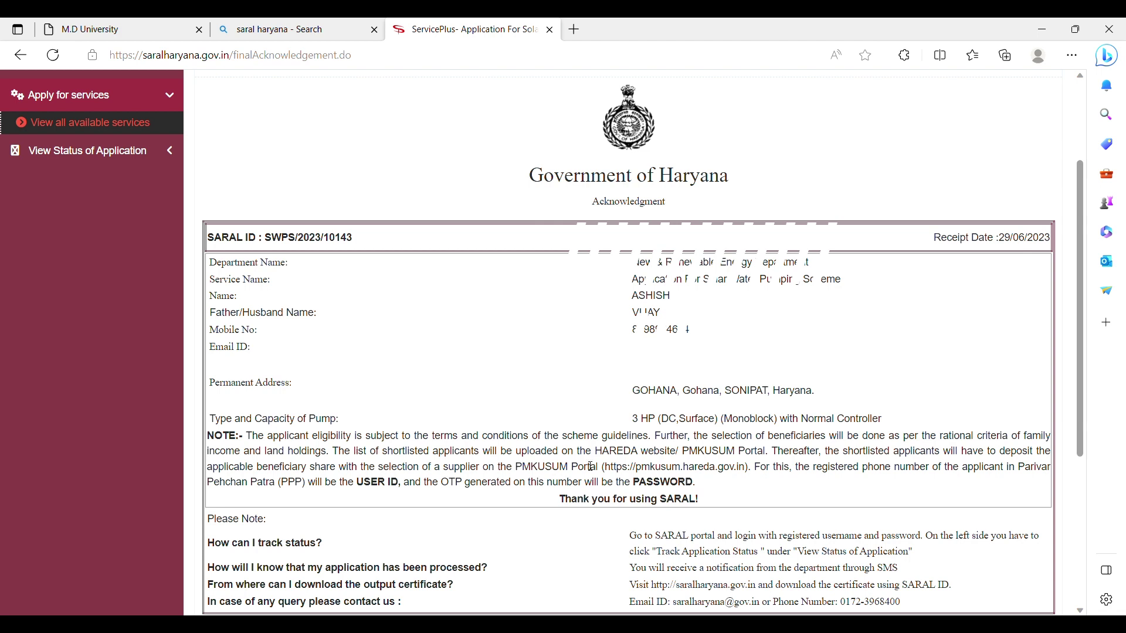
left_click_drag(607, 471, 742, 478)
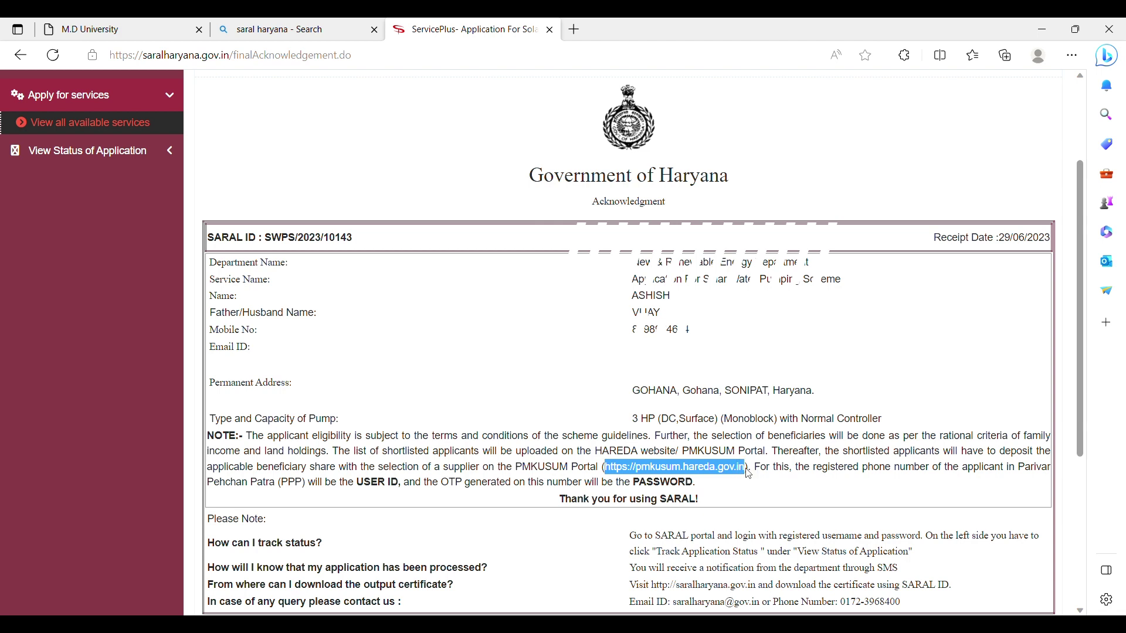
left_click(837, 391)
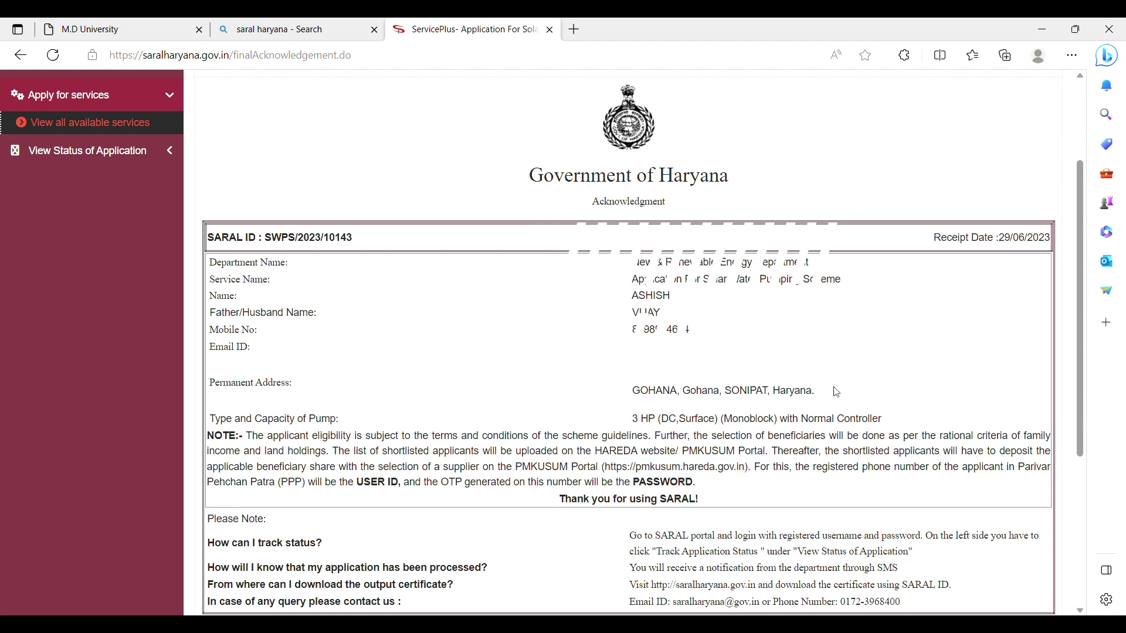